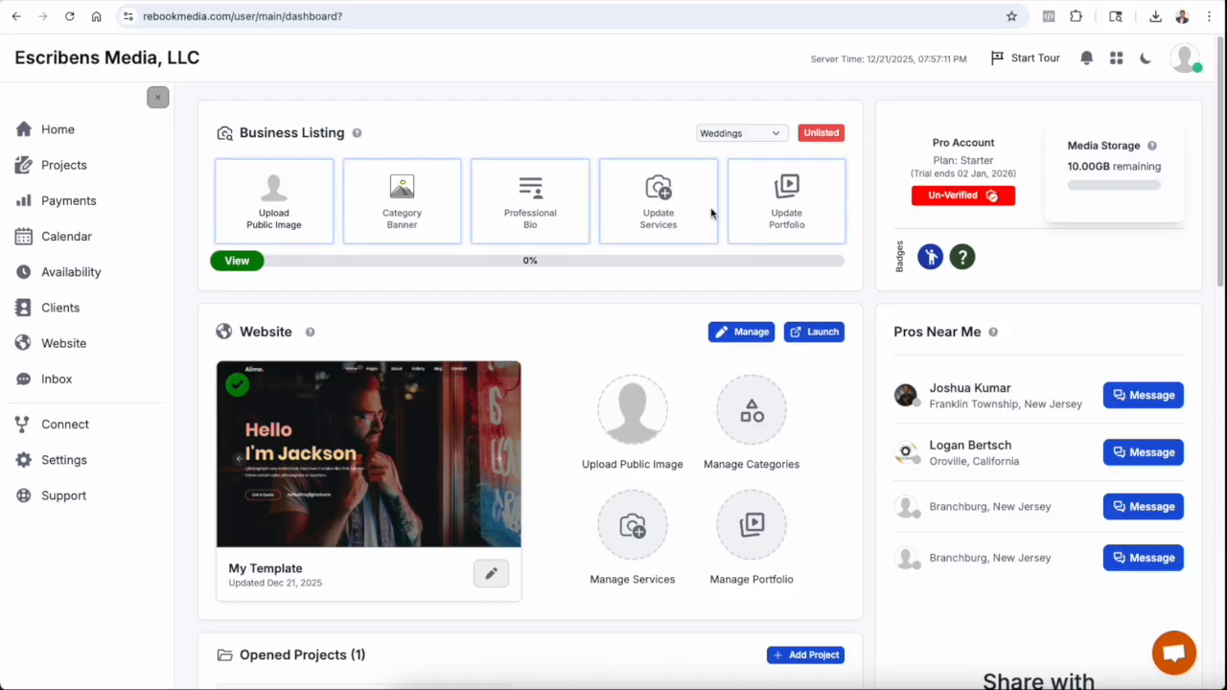
# Open the category management page from the business listing and start a new category, choosing Real Estate
pyautogui.click(777, 133)
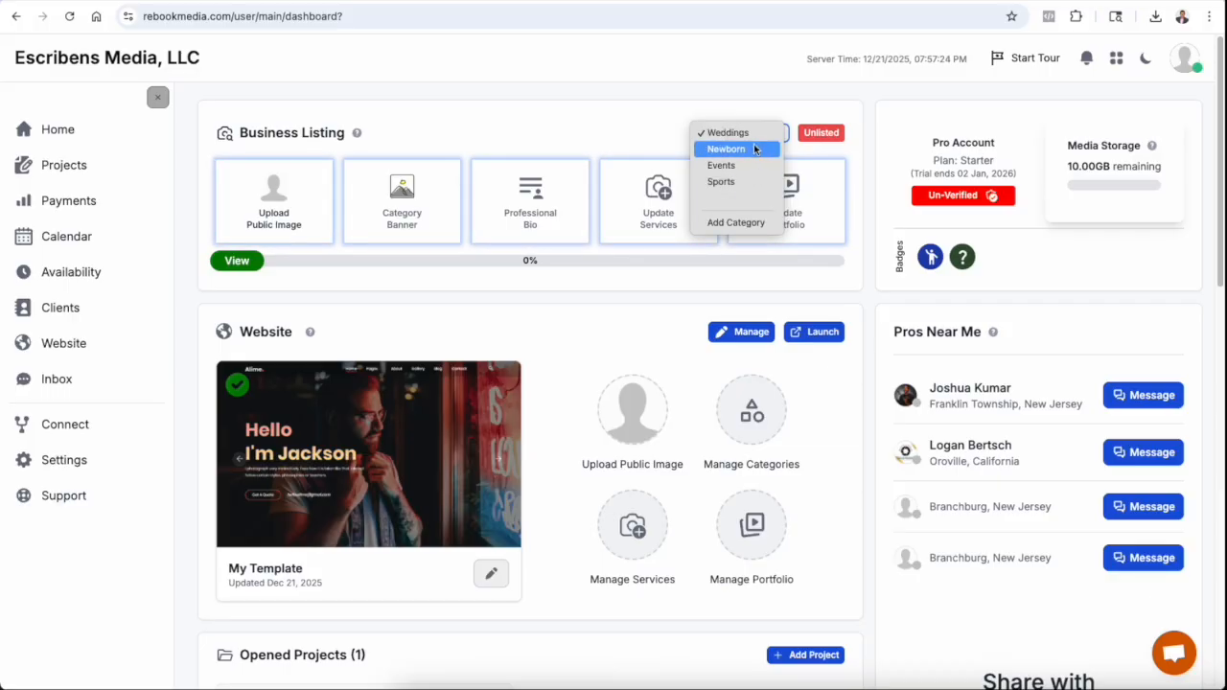
pyautogui.click(739, 224)
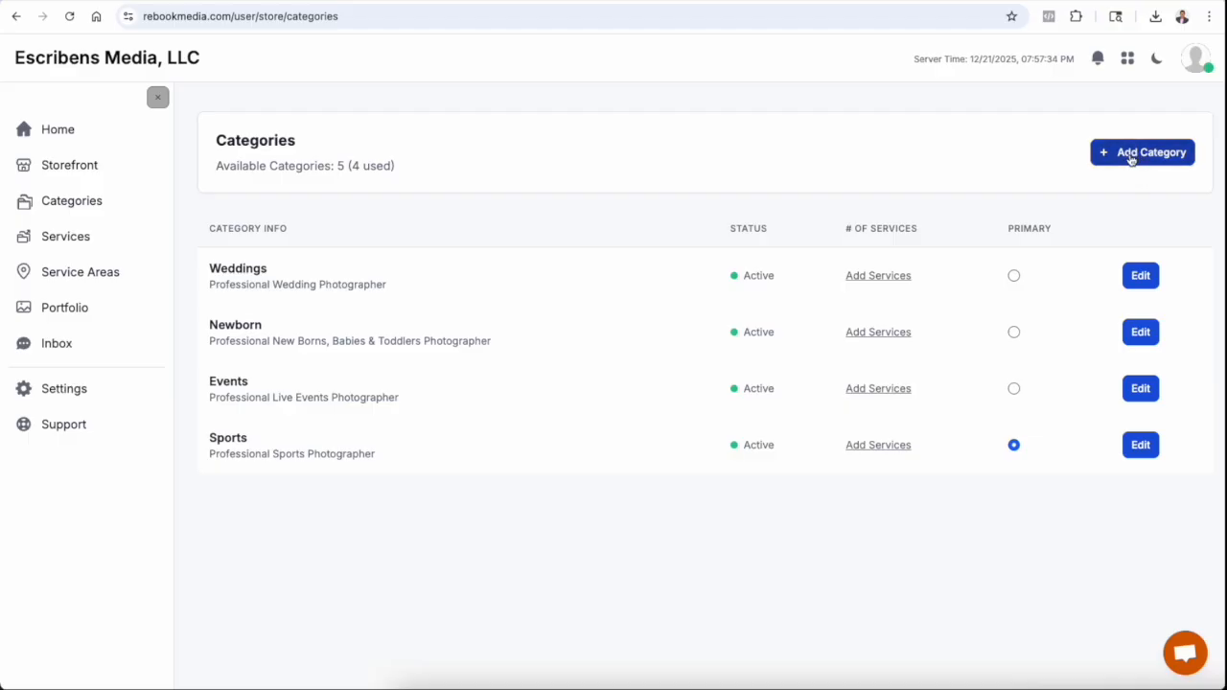
pyautogui.click(1131, 161)
pyautogui.click(596, 230)
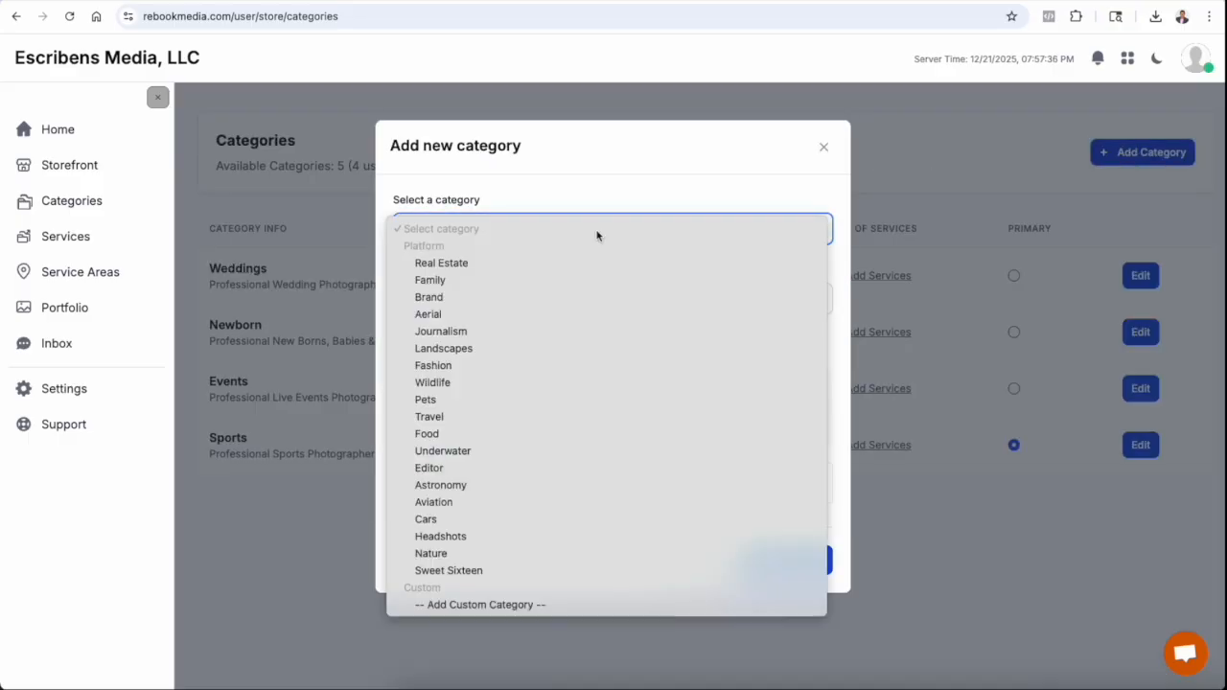
pyautogui.click(583, 263)
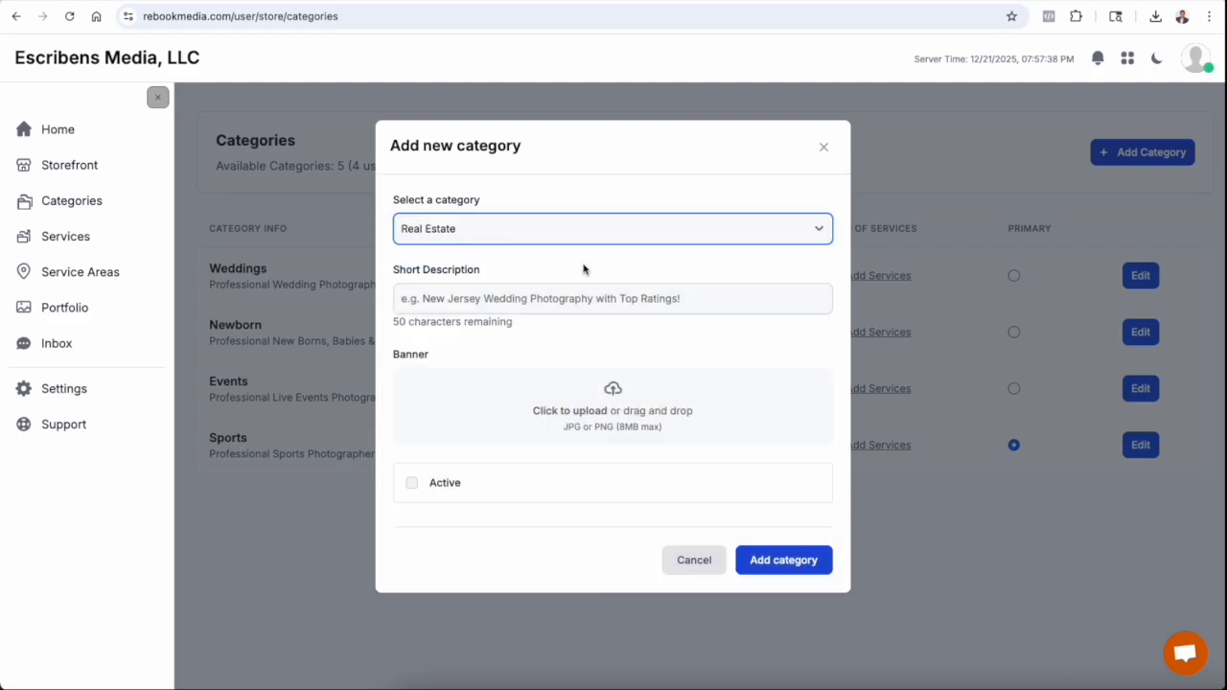
pyautogui.click(606, 238)
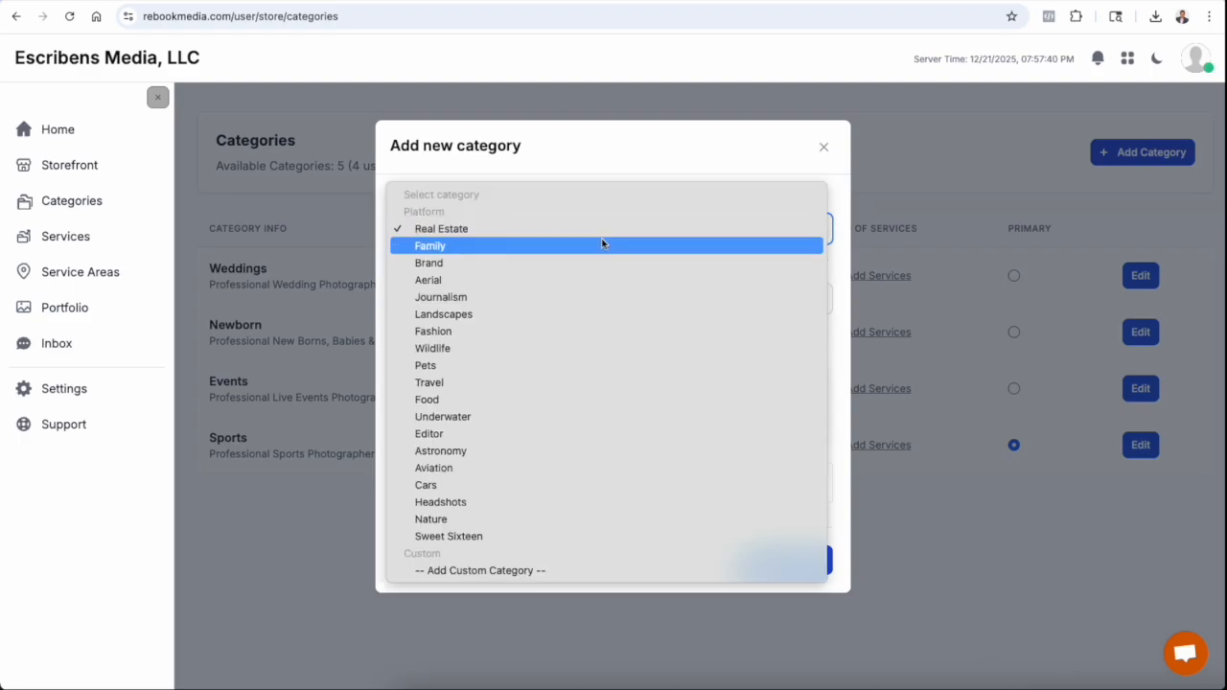
pyautogui.click(524, 571)
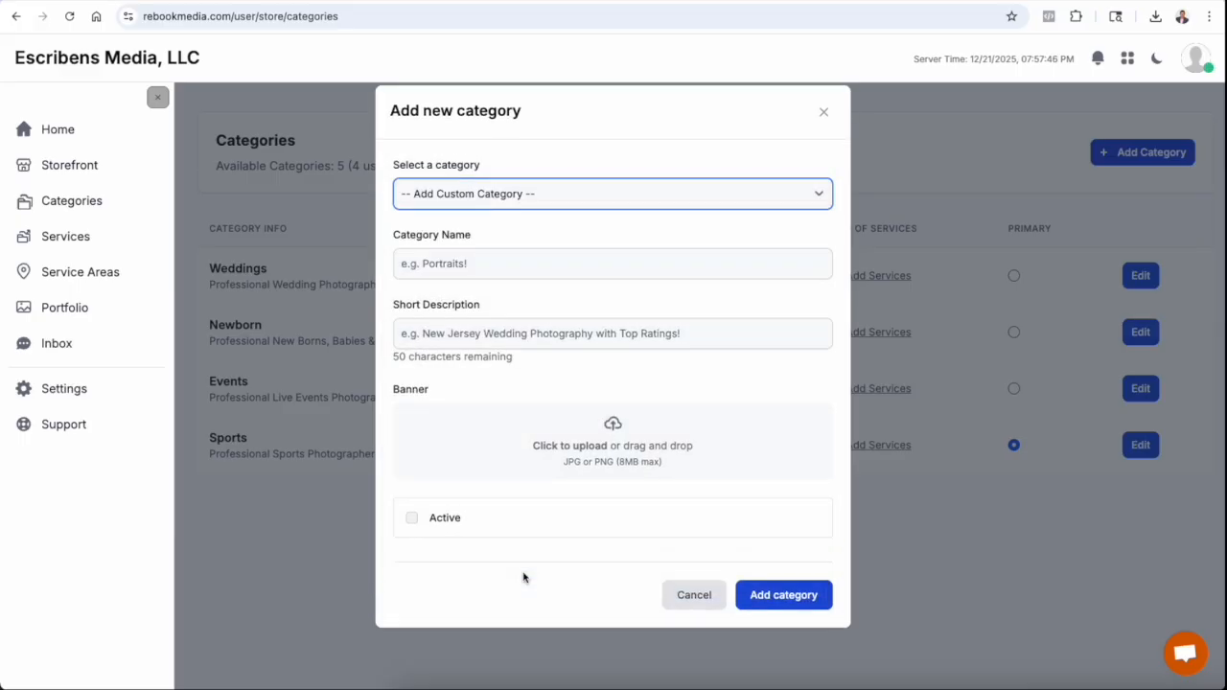
pyautogui.click(570, 266)
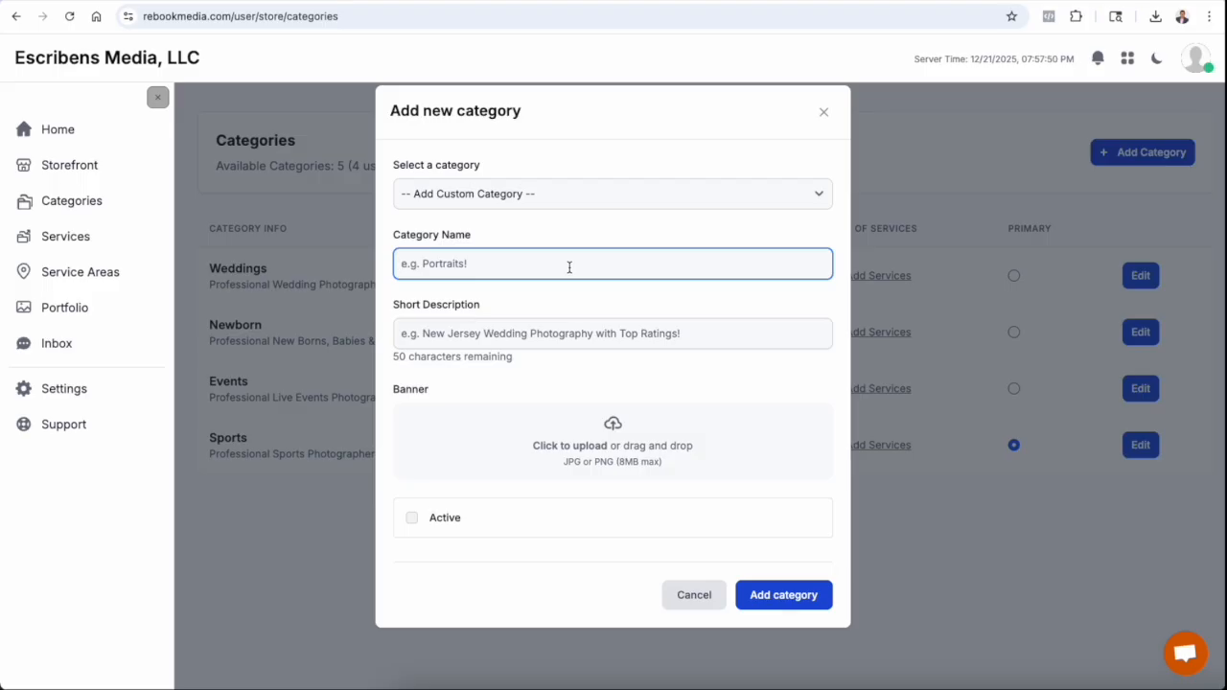
pyautogui.click(543, 199)
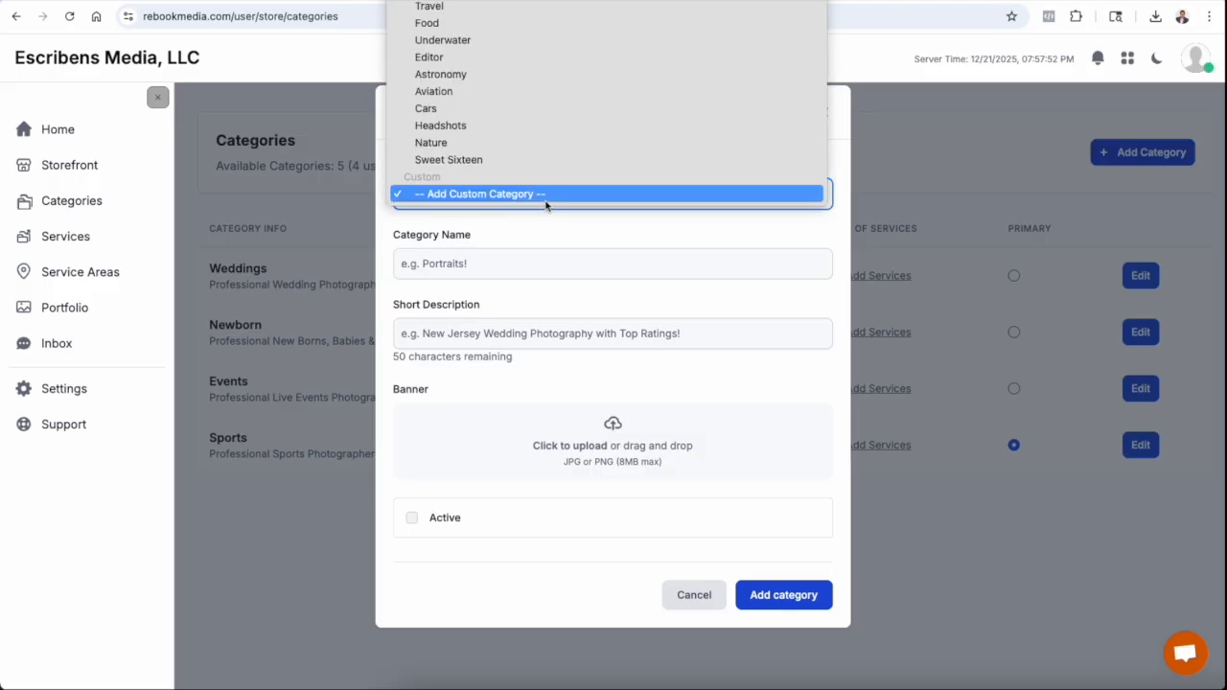
pyautogui.scroll(3, 561, 141)
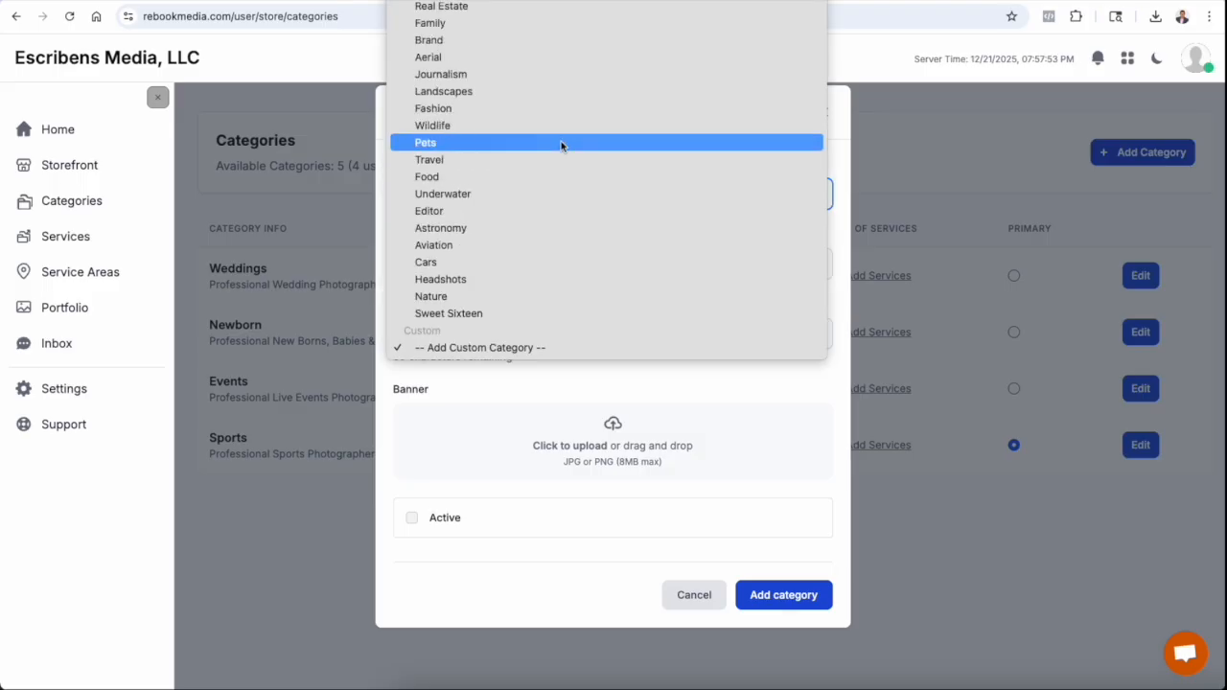
pyautogui.click(527, 7)
# Enter "New Jersey Real Estate Photographer." as the new category's short description
pyautogui.click(500, 295)
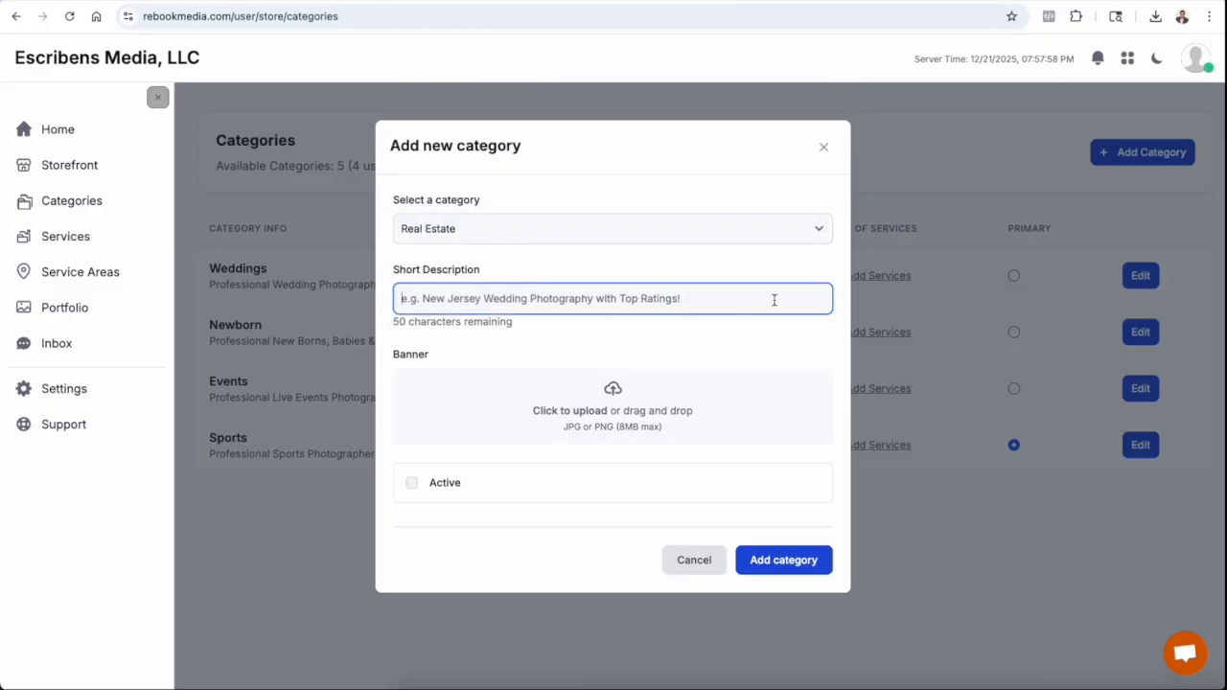
pyautogui.write('N')
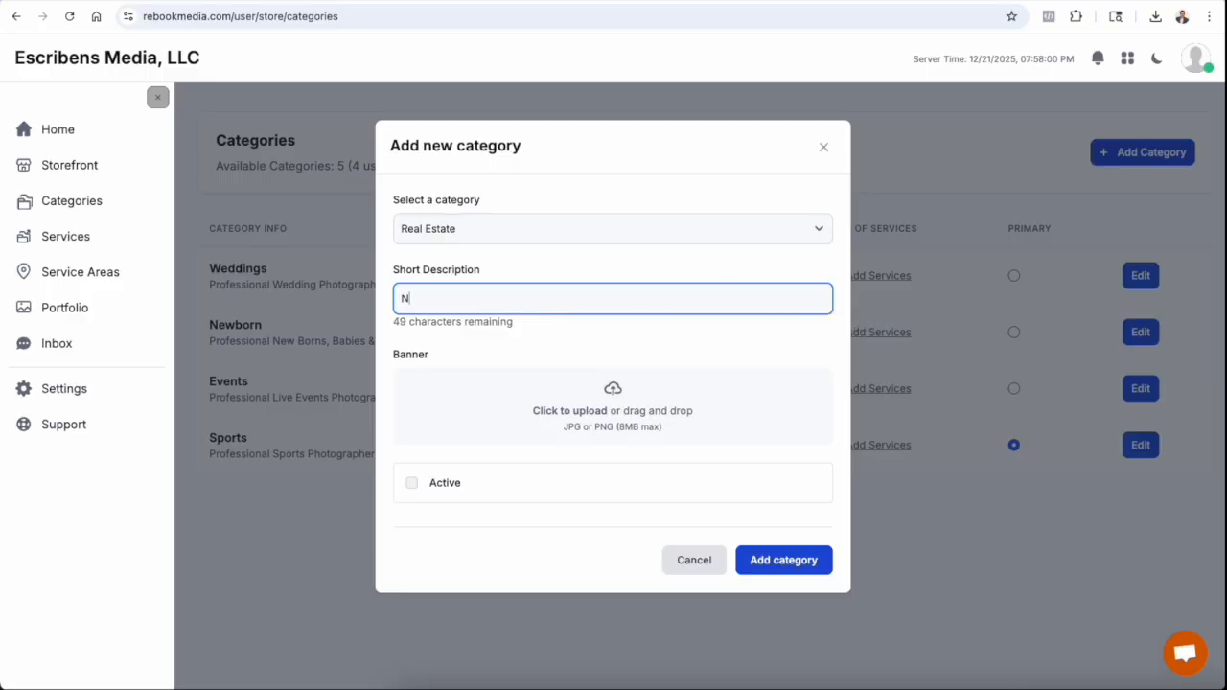
pyautogui.write('ew Jersey Real Est')
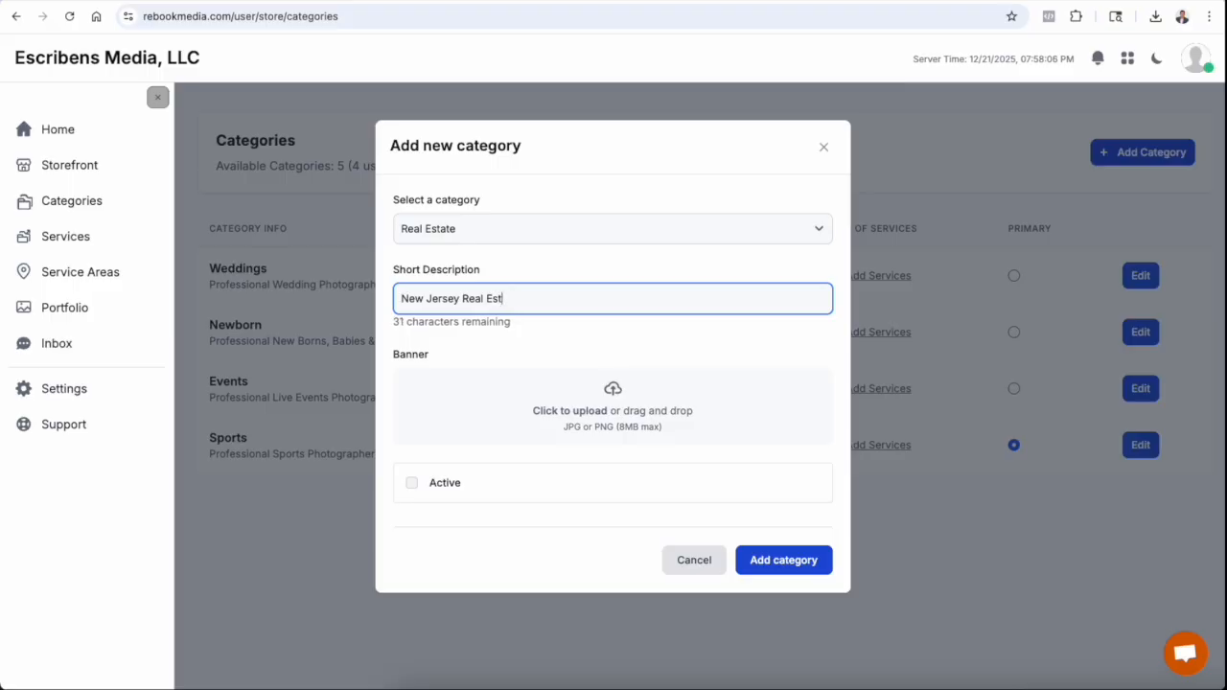
pyautogui.write('ate p')
pyautogui.press('BackSpace')
pyautogui.write('P')
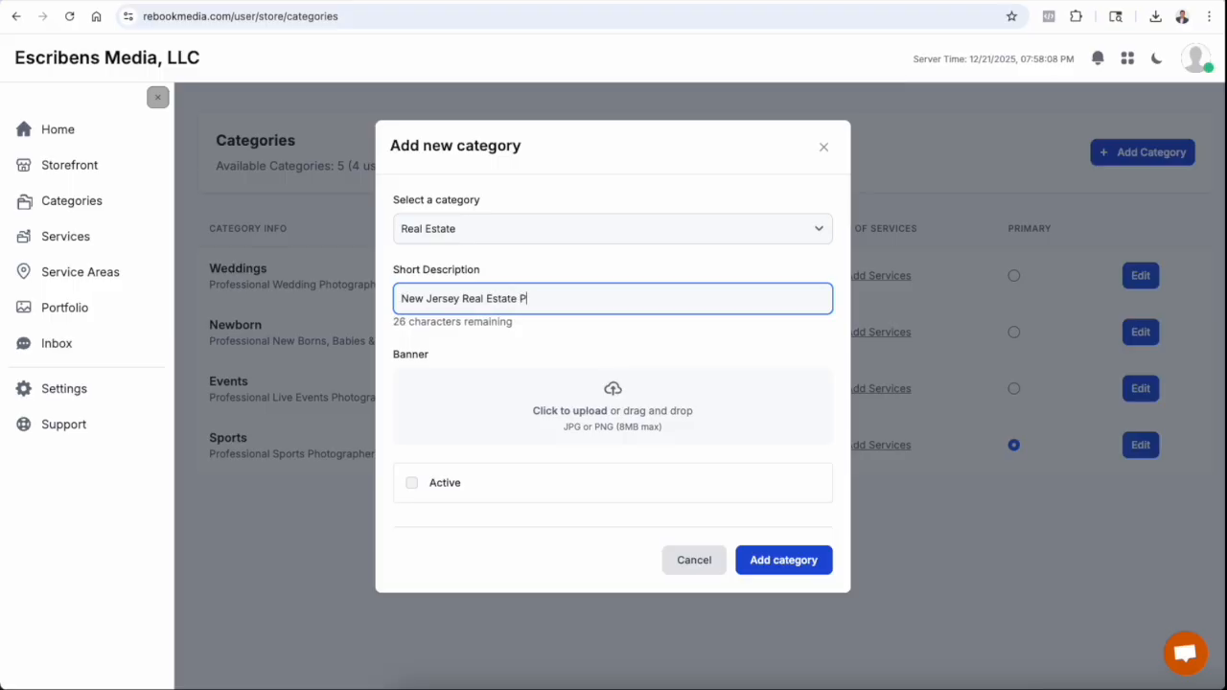
pyautogui.write('hotograpgi')
pyautogui.press('BackSpace')
pyautogui.press('BackSpace')
pyautogui.press('BackSpace')
pyautogui.press('BackSpace')
pyautogui.write('aph')
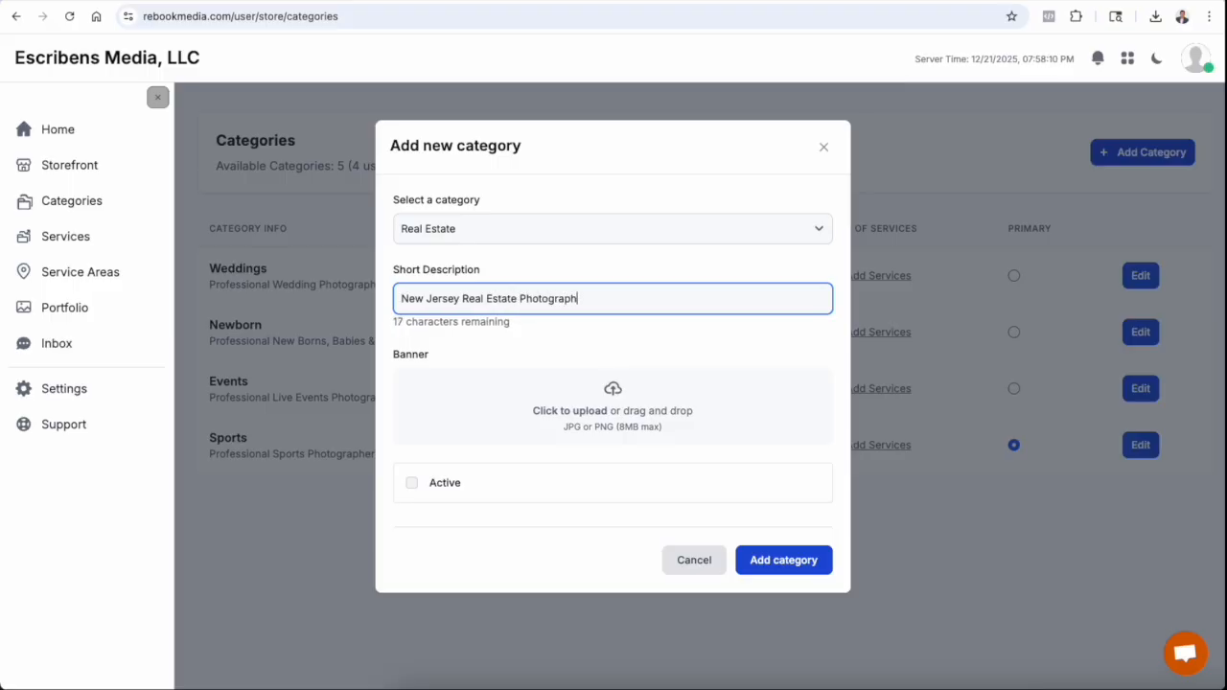
pyautogui.write('er.')
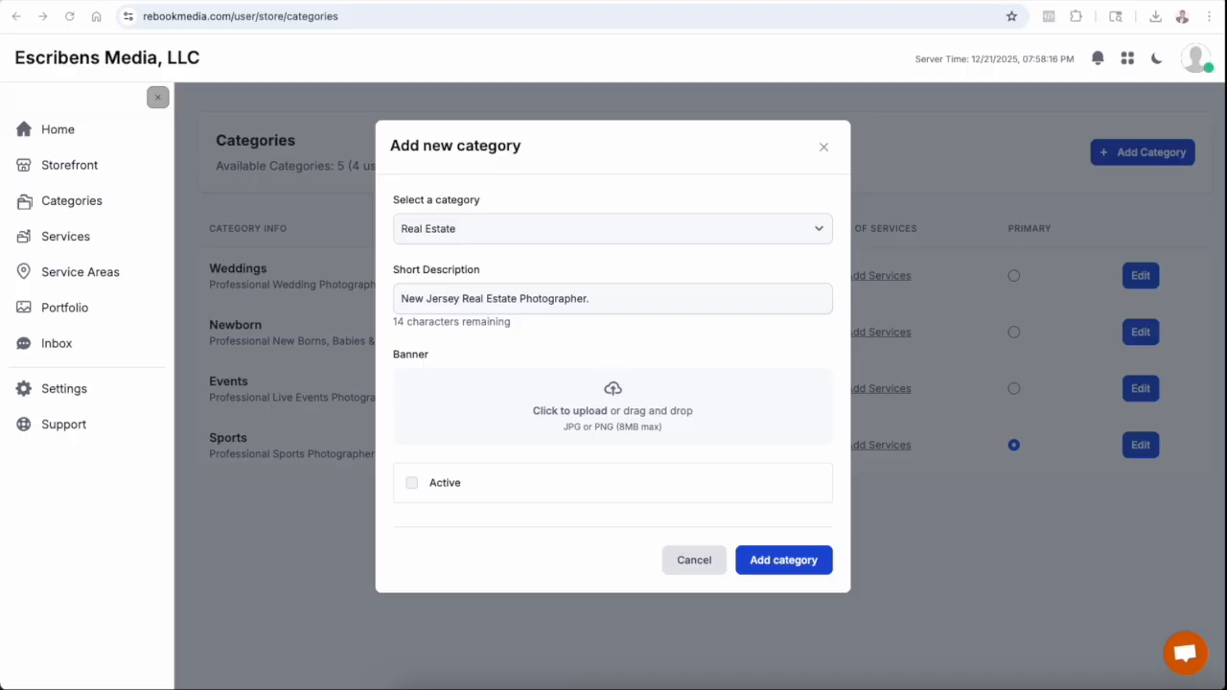
# Add the Real Estate category as active, with Escribens Media_1.jpg as its banner
pyautogui.moveTo(1226, 191); pyautogui.dragTo(635, 407)
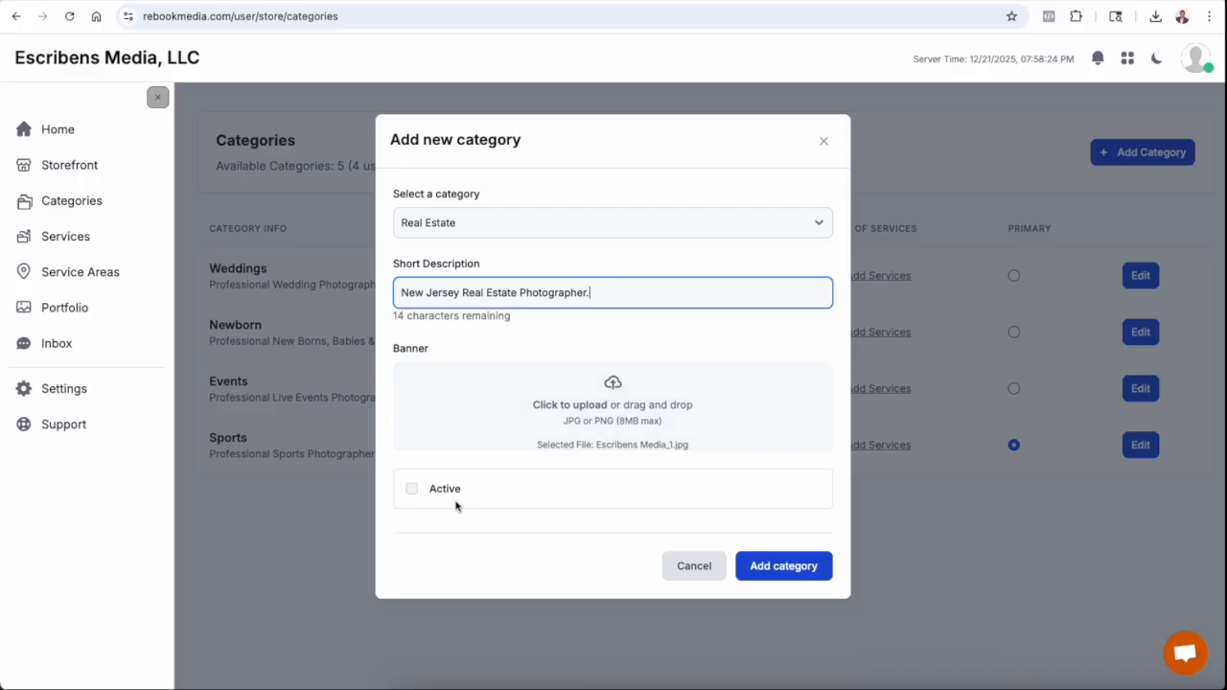
pyautogui.click(411, 491)
pyautogui.click(794, 568)
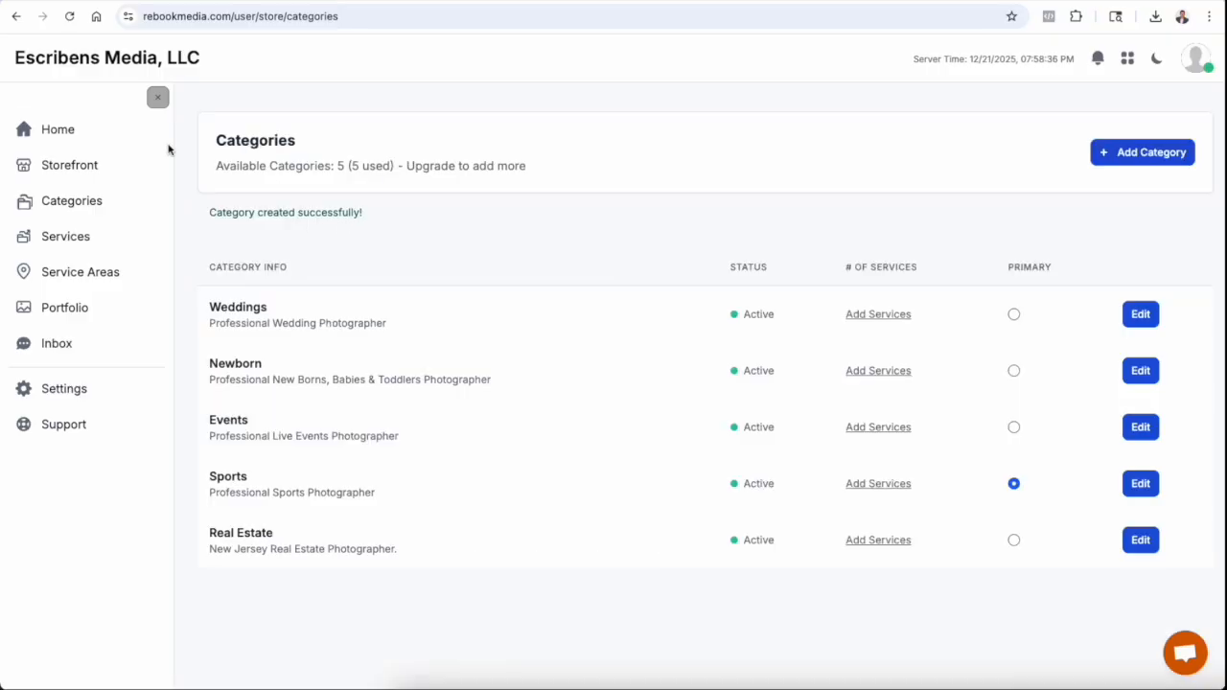
# Return to the dashboard and switch the business listing to the Real Estate category
pyautogui.click(53, 131)
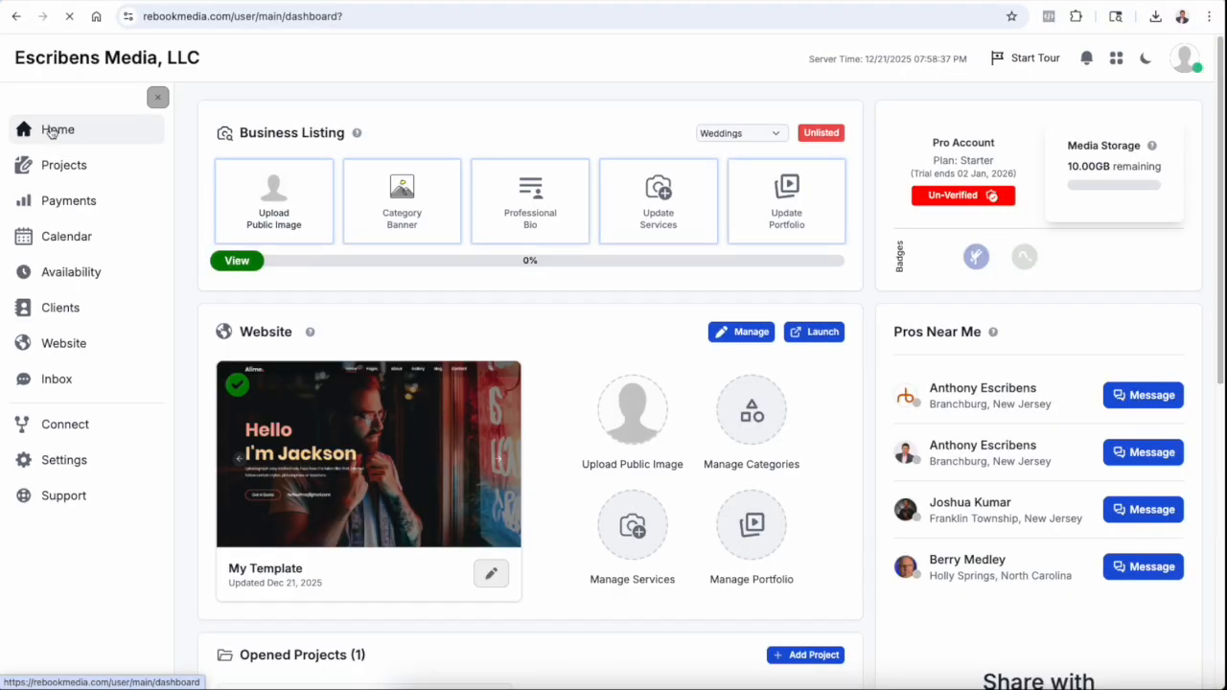
pyautogui.click(738, 132)
pyautogui.click(757, 199)
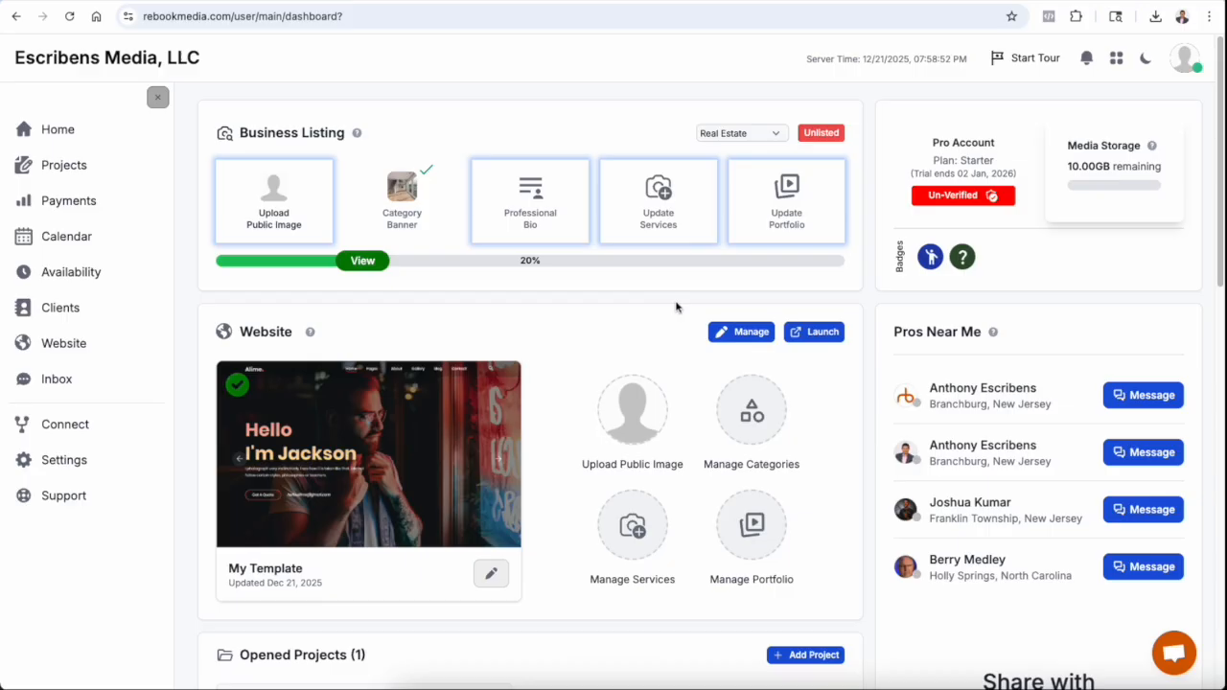
pyautogui.moveTo(414, 197)
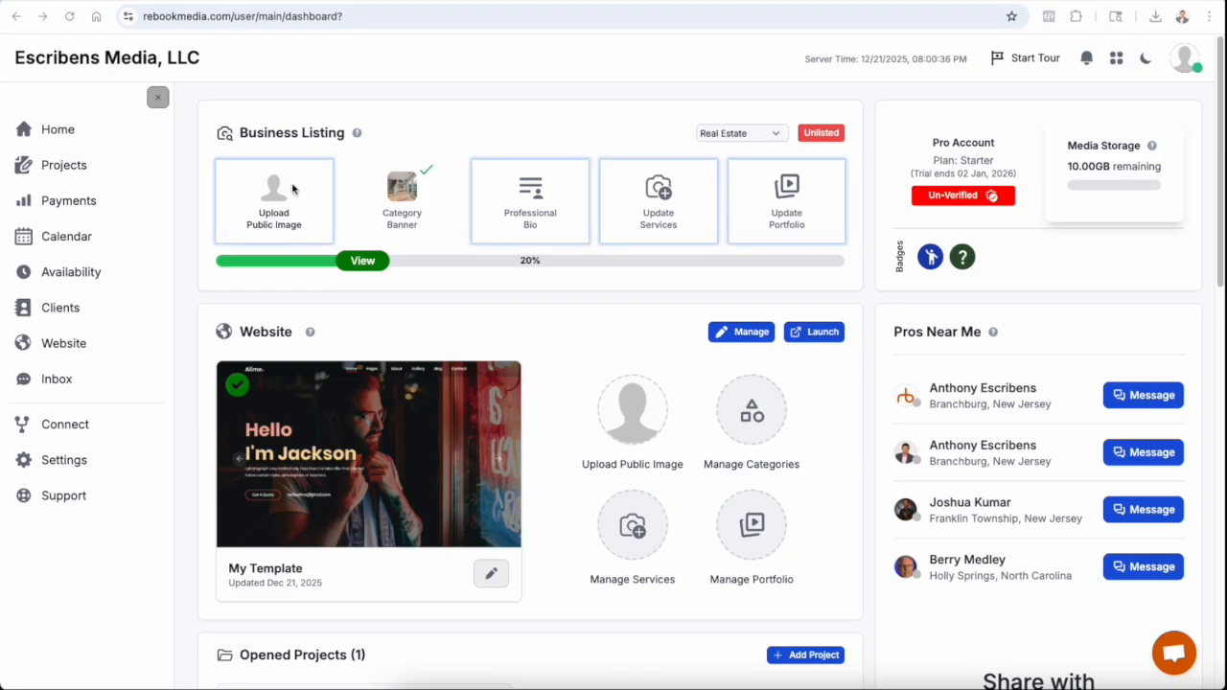
# Upload pexels-olly-3777943.jpg as the business listing's public image
pyautogui.click(278, 191)
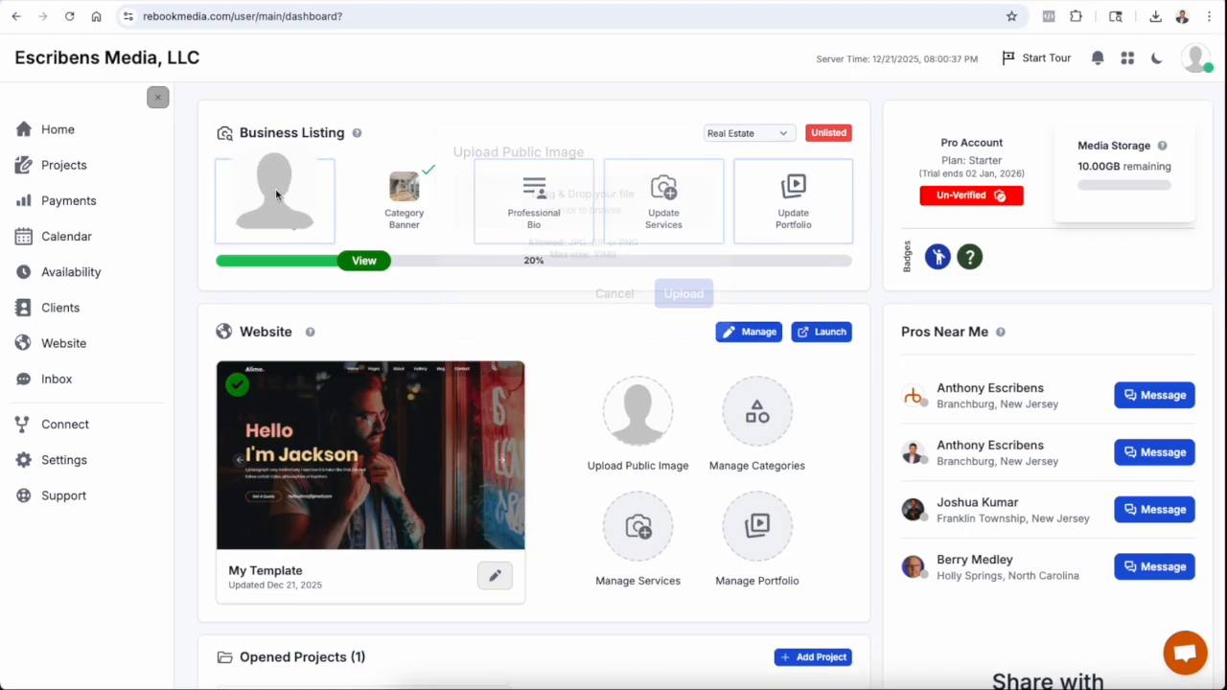
pyautogui.moveTo(1160, 130); pyautogui.dragTo(551, 206)
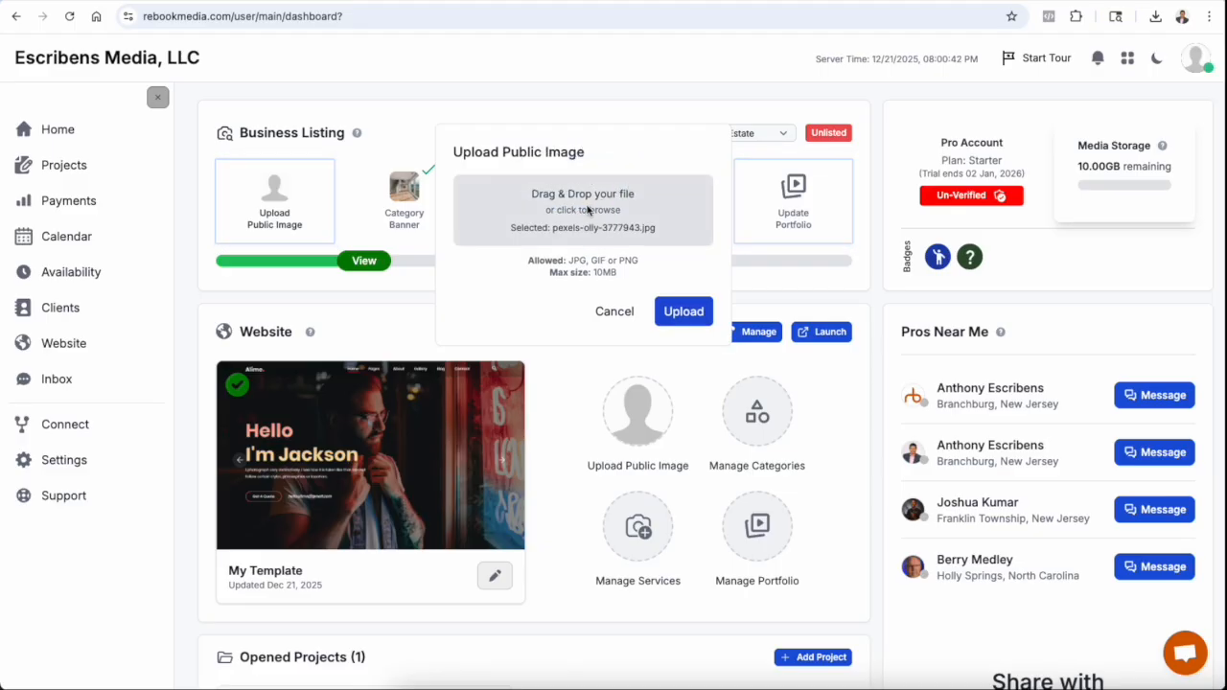
pyautogui.click(684, 312)
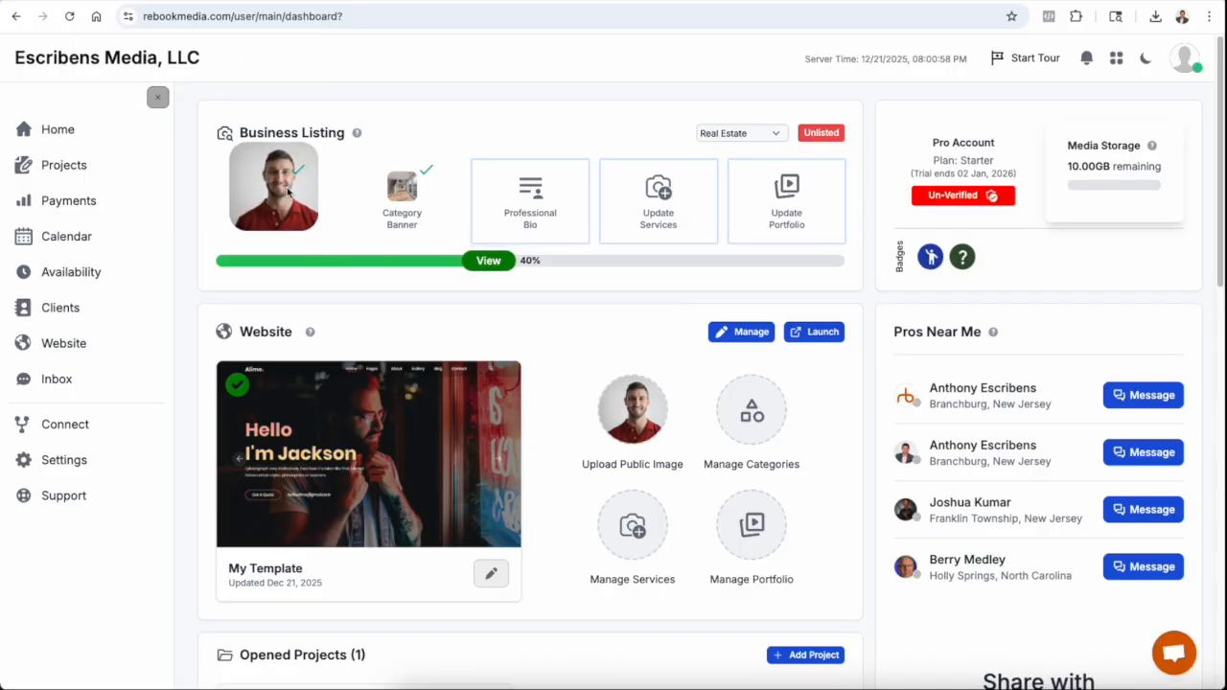
# Generate the listing's professional bio with RebookGen AI, read it through and save it
pyautogui.click(533, 190)
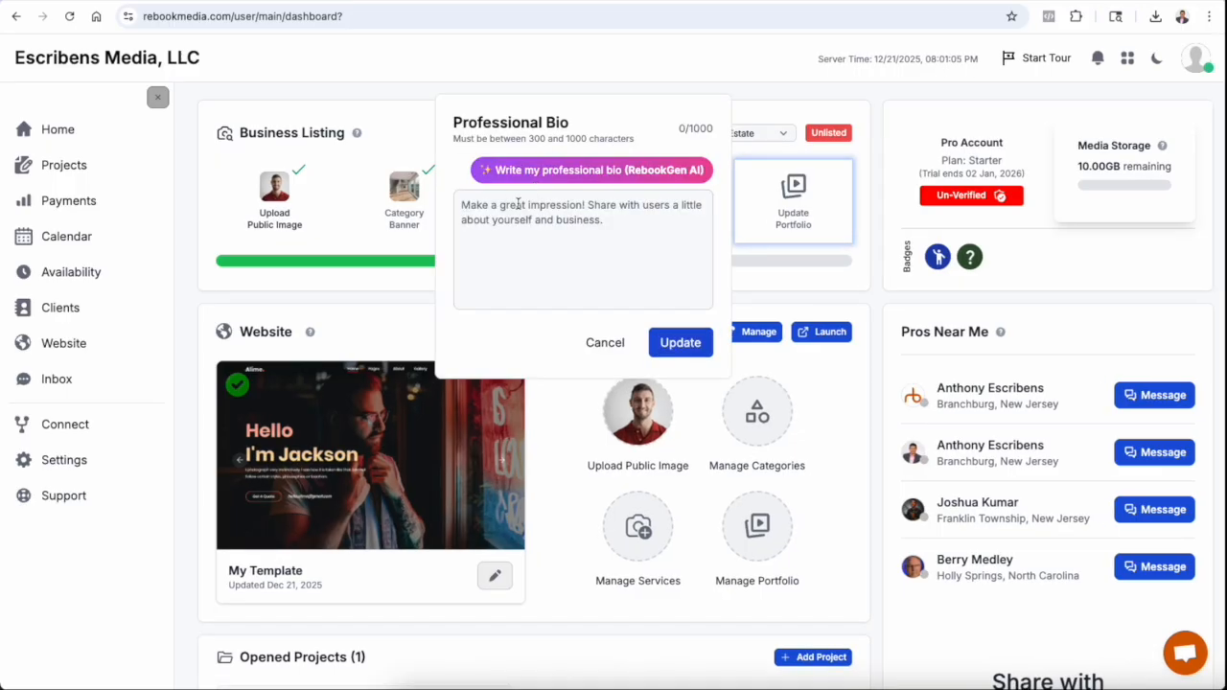
pyautogui.click(647, 174)
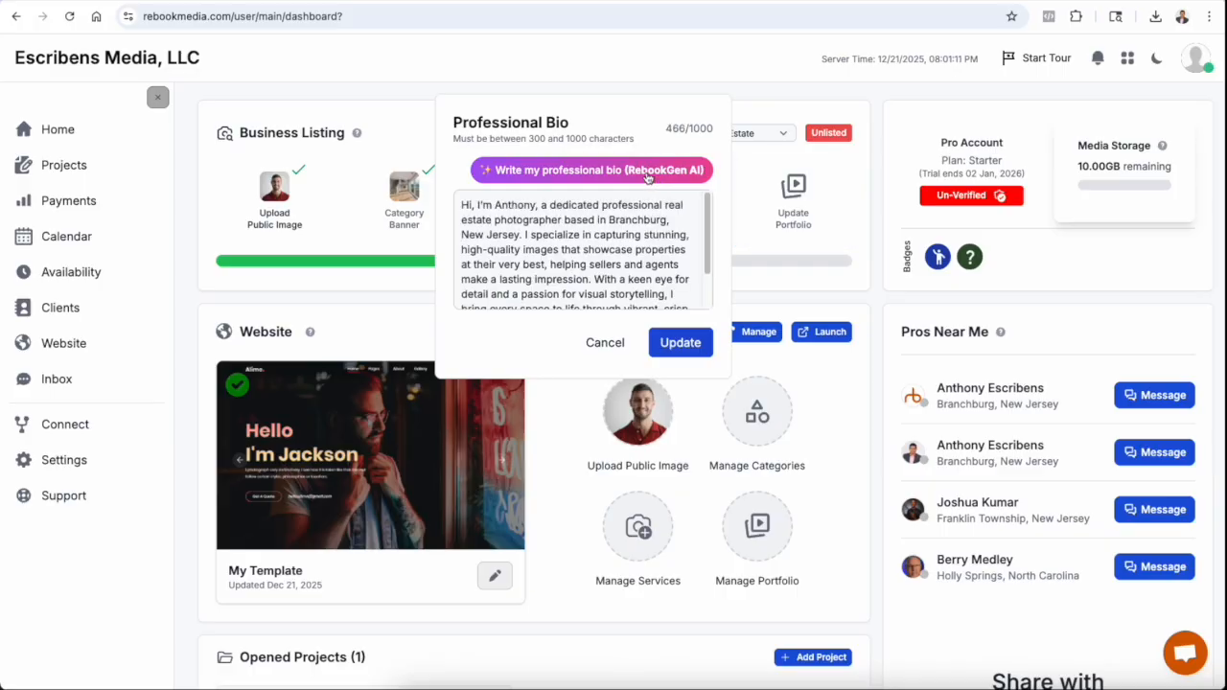
pyautogui.moveTo(705, 213); pyautogui.dragTo(708, 254)
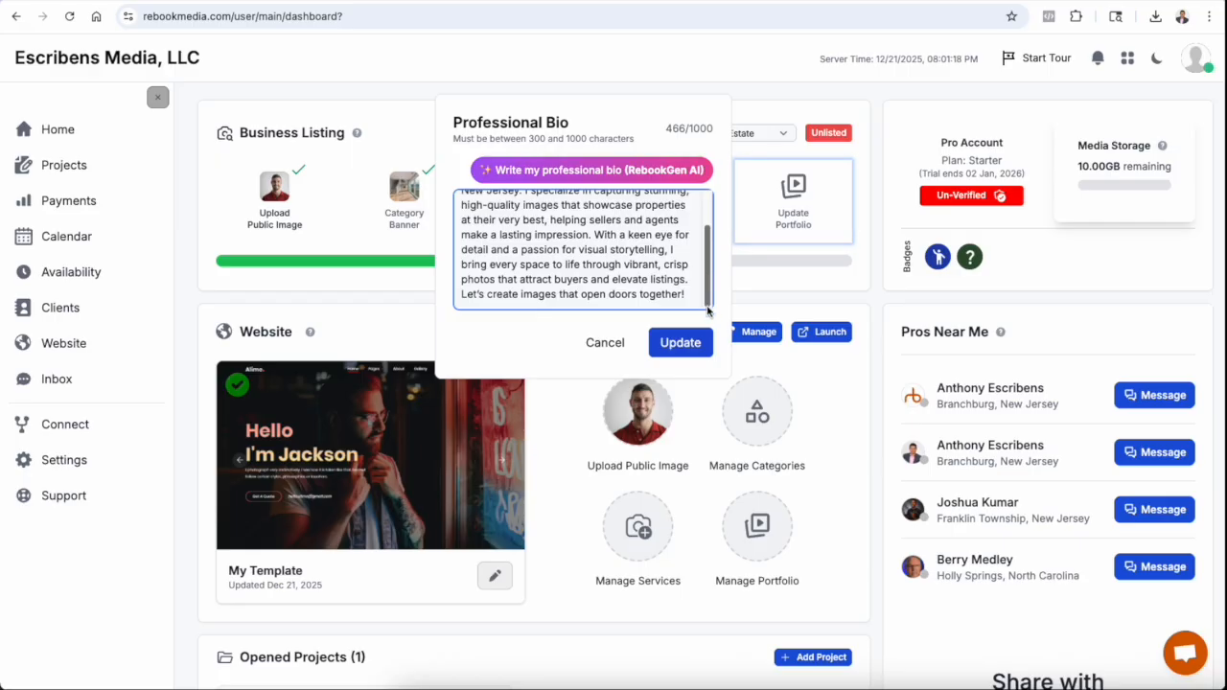
pyautogui.click(680, 346)
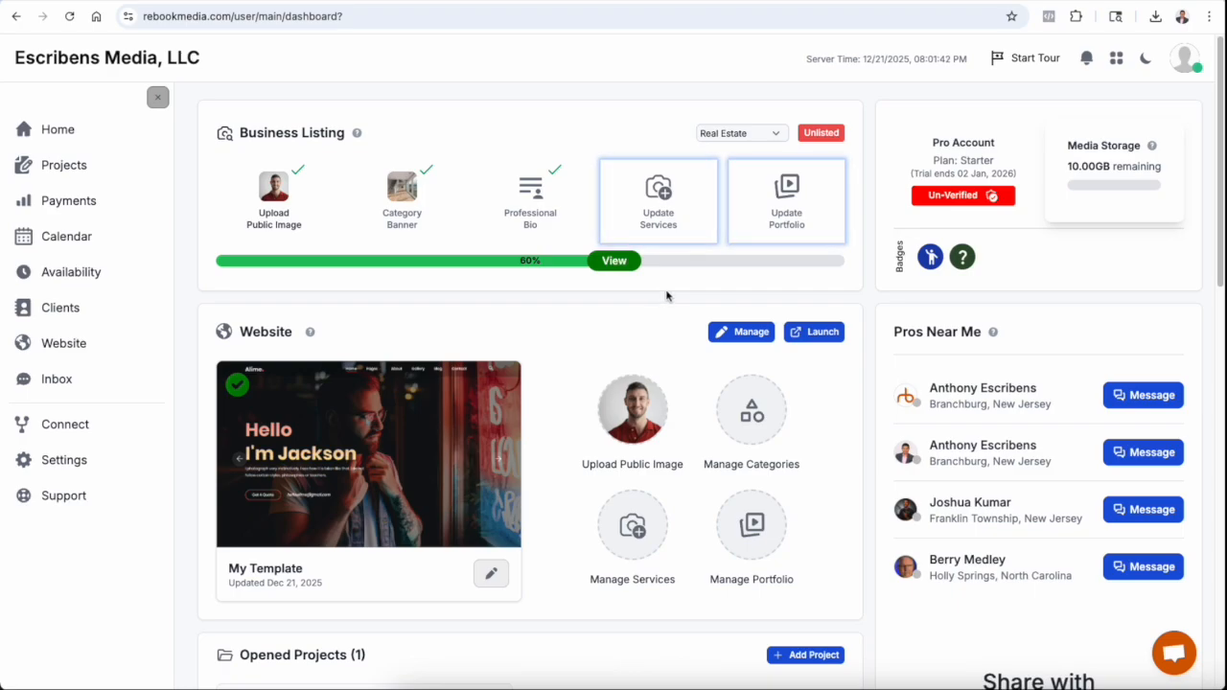
# Start a new service for the Real Estate listing, title it "Photography" and mark it active
pyautogui.click(660, 195)
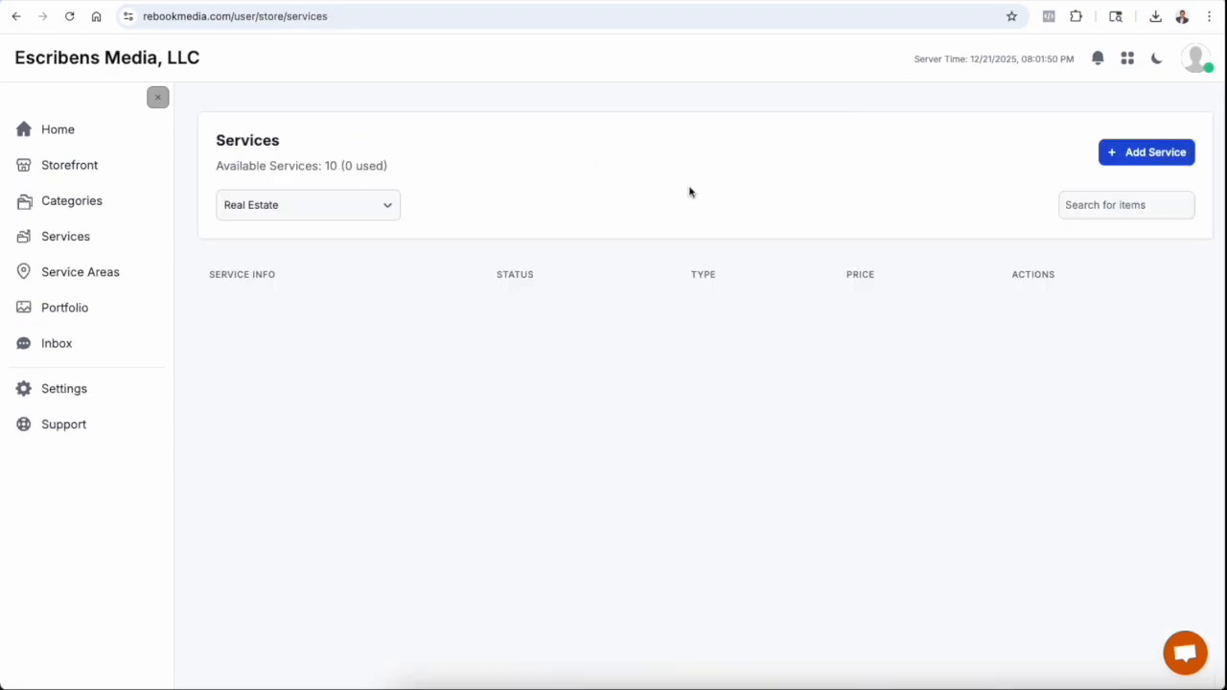
pyautogui.click(1149, 154)
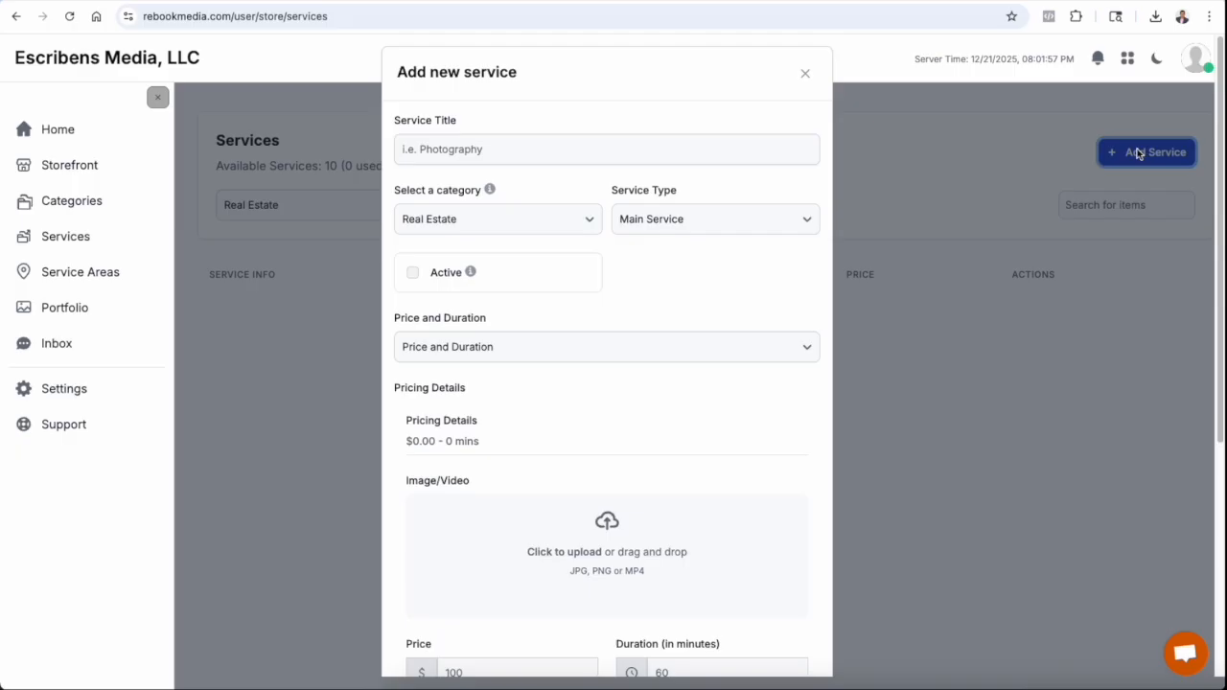
pyautogui.click(551, 148)
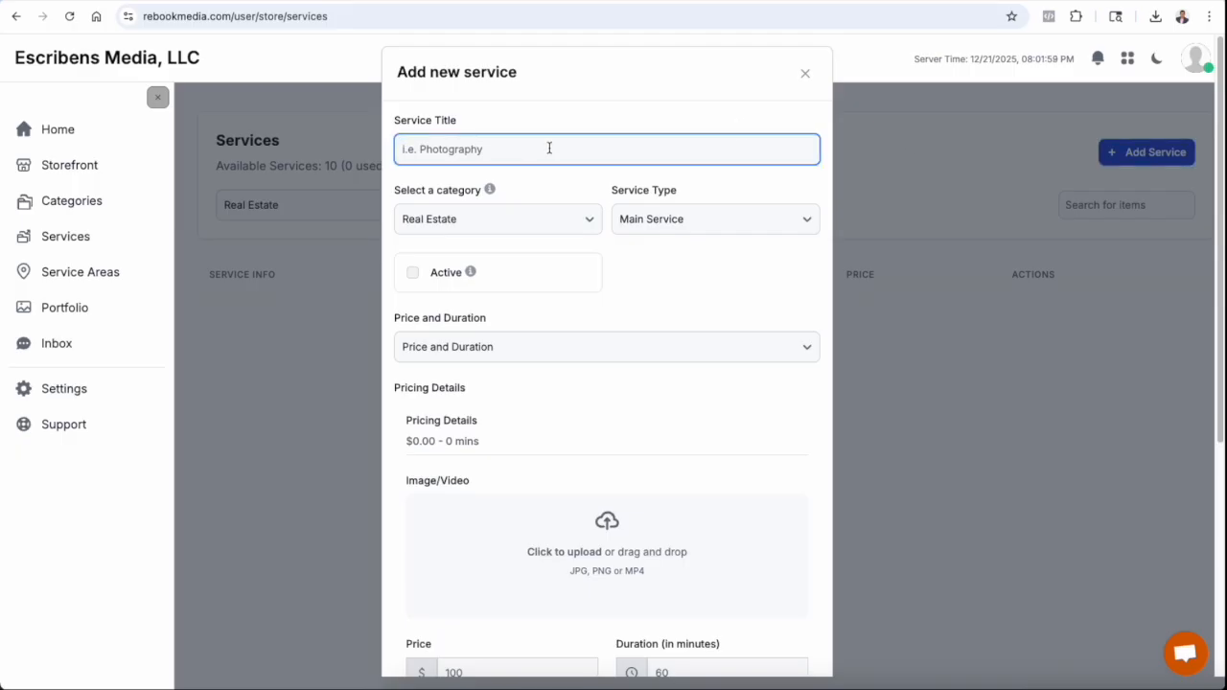
pyautogui.write('Photography')
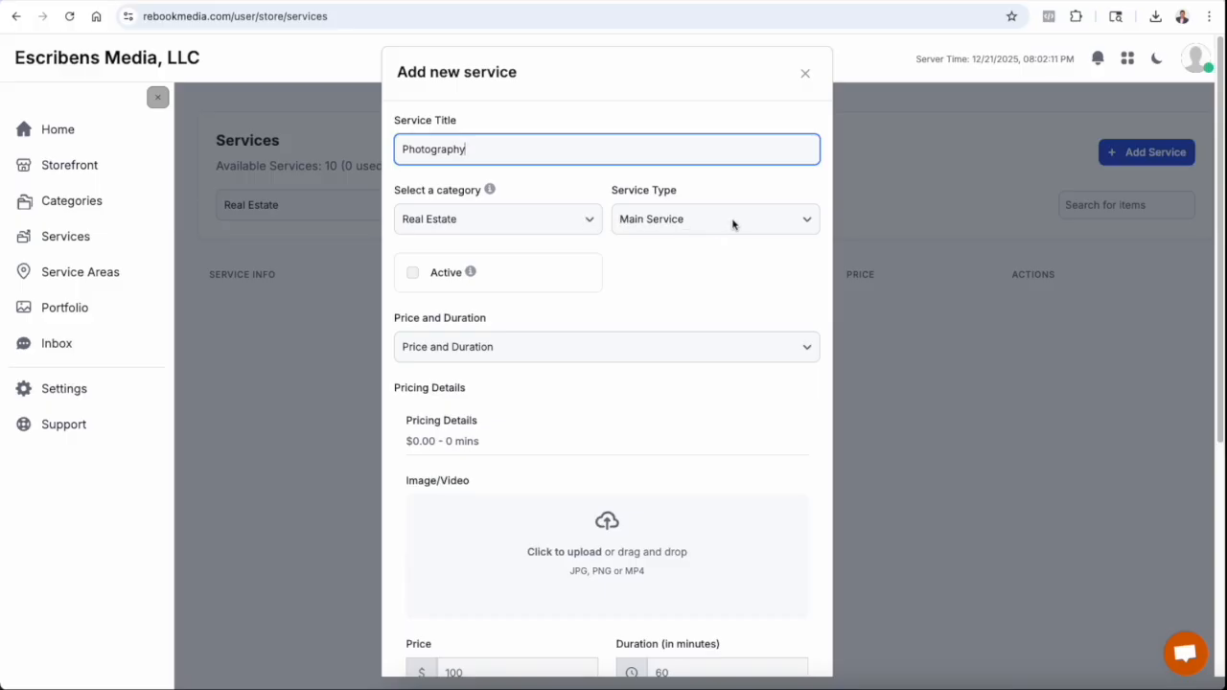
pyautogui.click(413, 275)
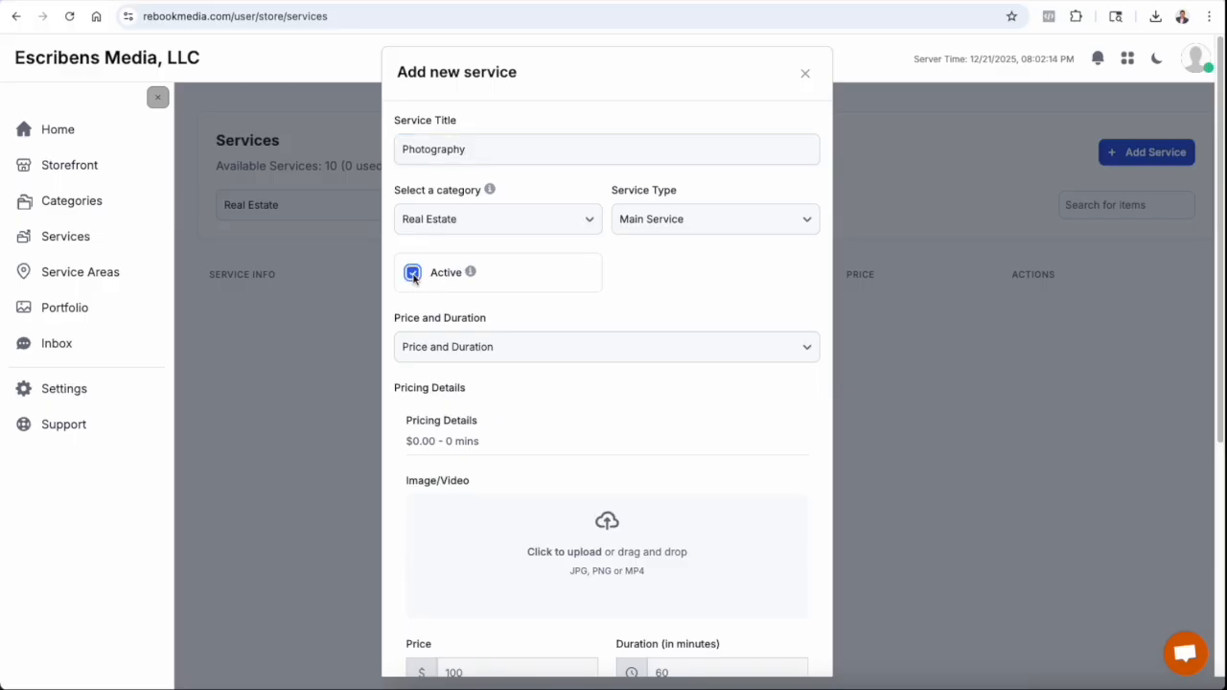
# Review the pricing methods available for the new service, keeping Price and Duration selected
pyautogui.scroll(-3, 674, 330)
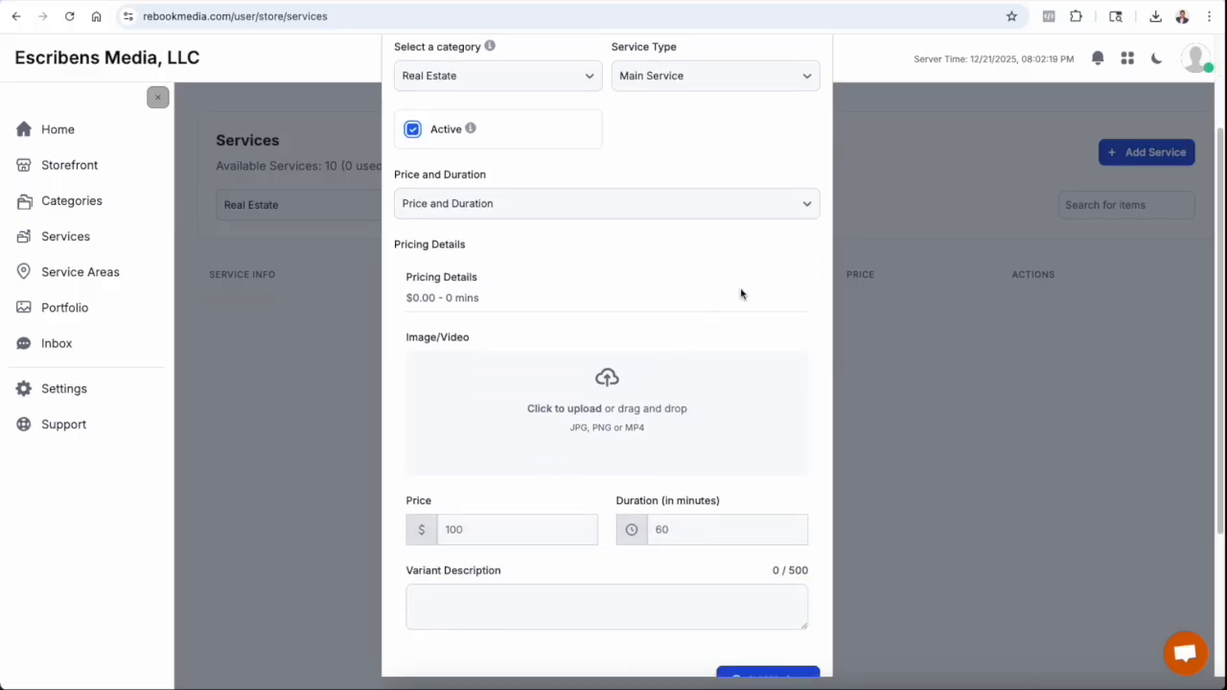
pyautogui.click(772, 205)
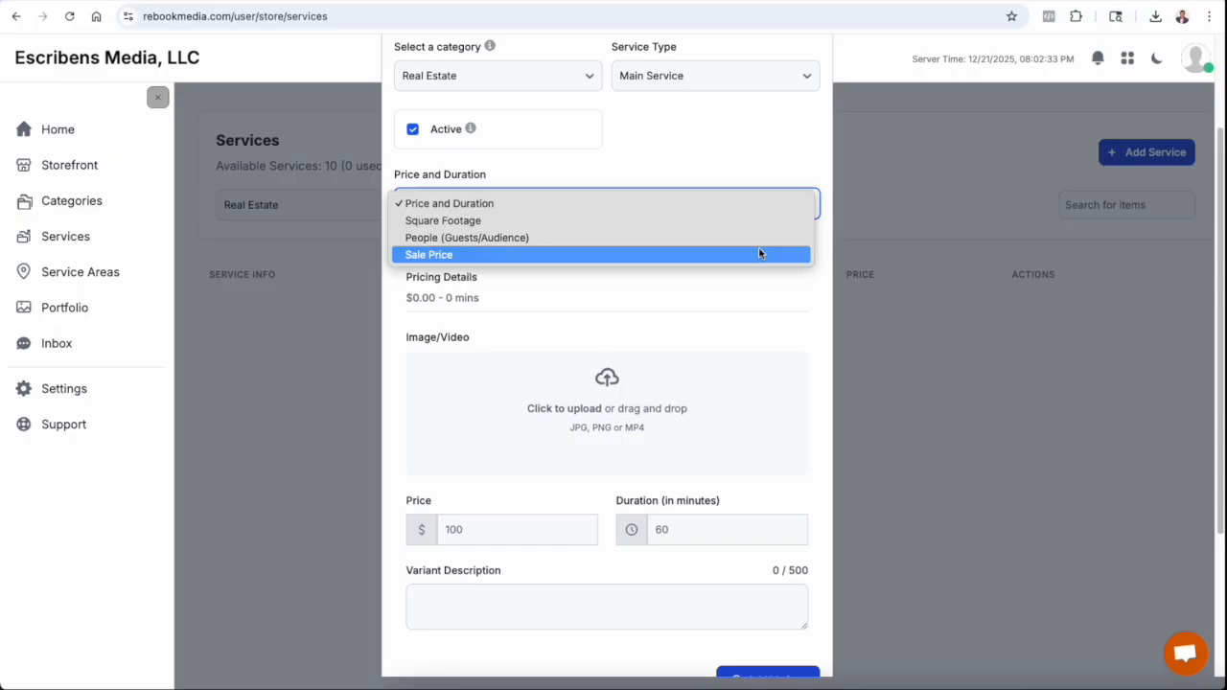
pyautogui.click(745, 205)
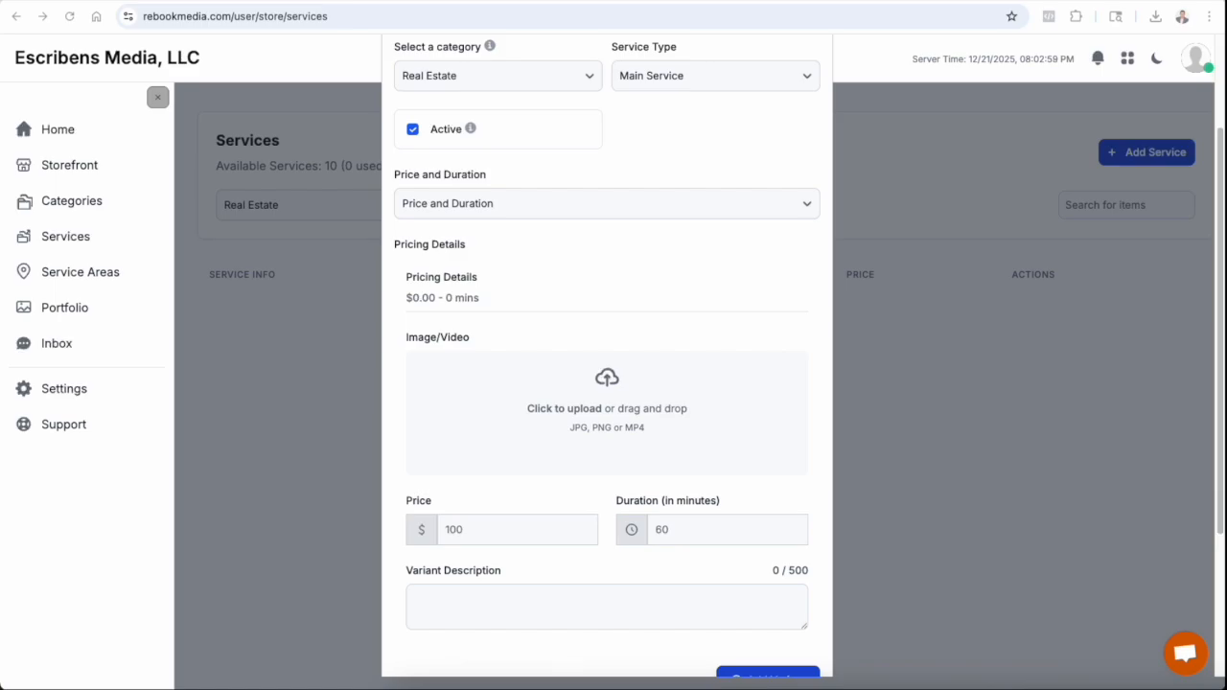
# Add the white kitchen photo to the Photography service's pricing details, with a price of $250 and a duration of 60 minutes
pyautogui.moveTo(1217, 153); pyautogui.dragTo(640, 403)
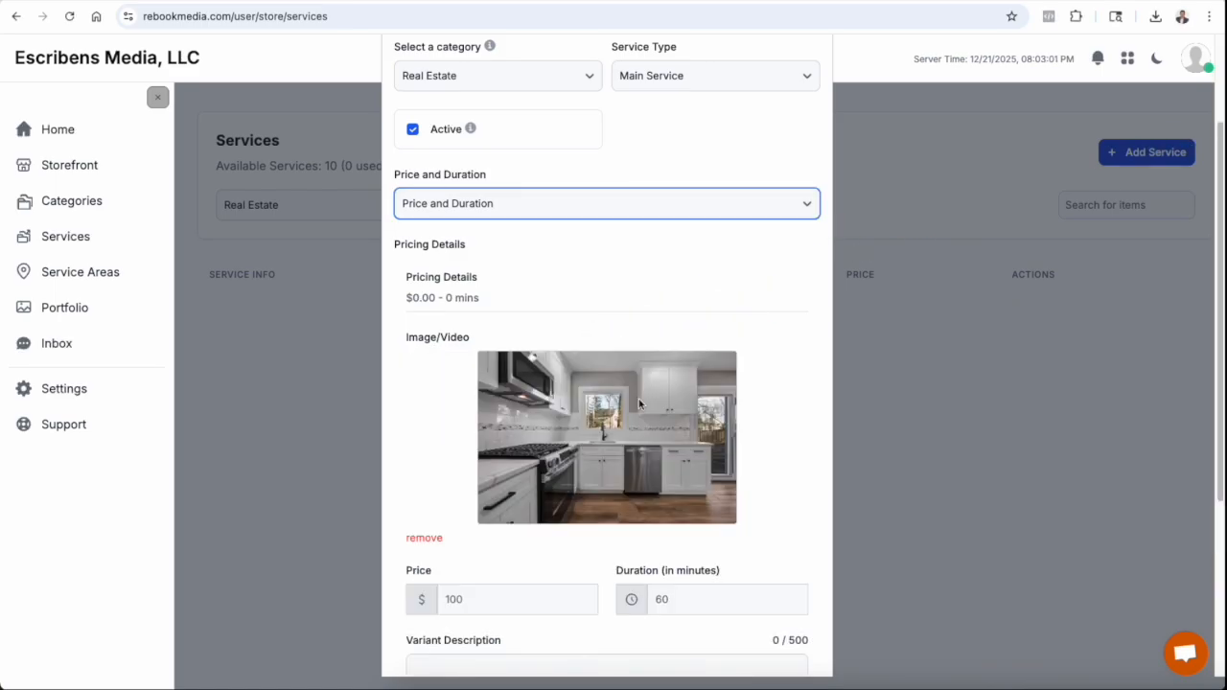
pyautogui.scroll(-3, 639, 404)
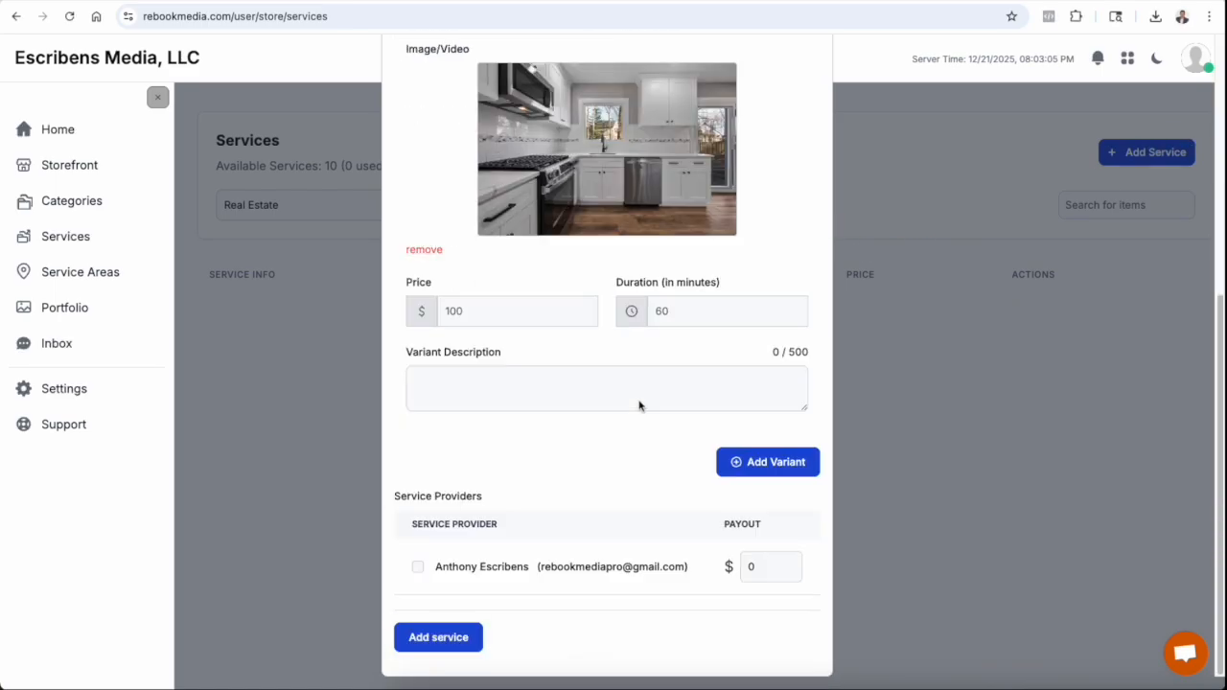
pyautogui.click(538, 305)
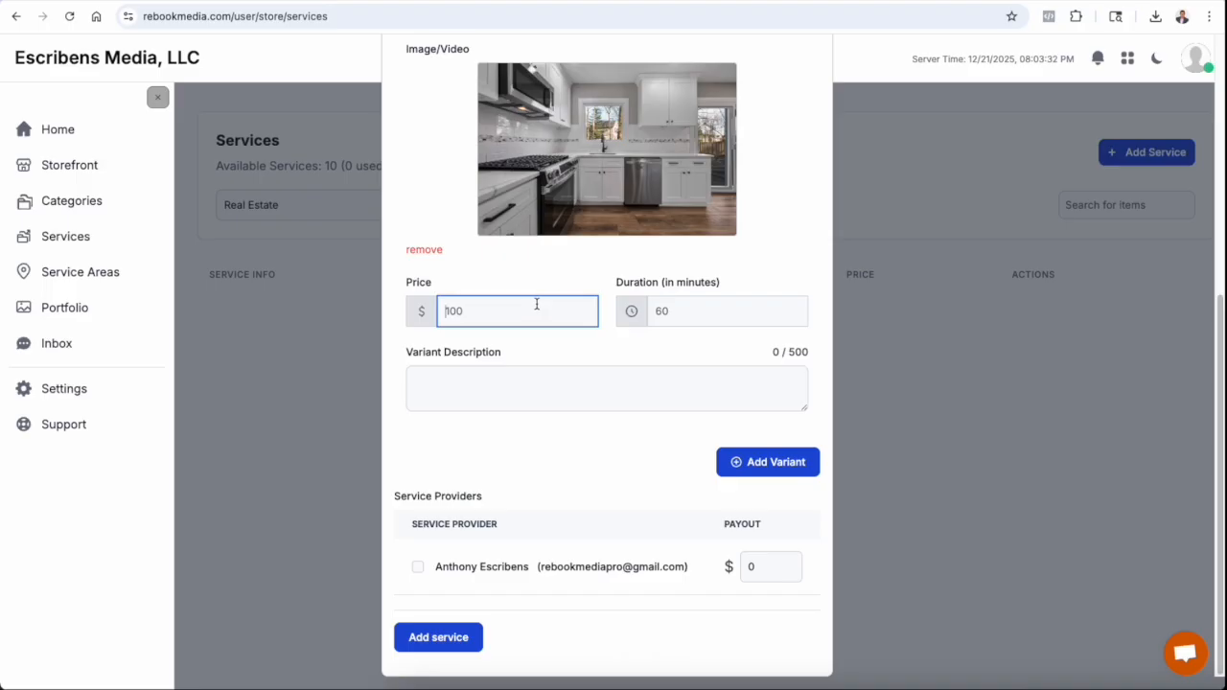
pyautogui.write('250')
pyautogui.click(670, 311)
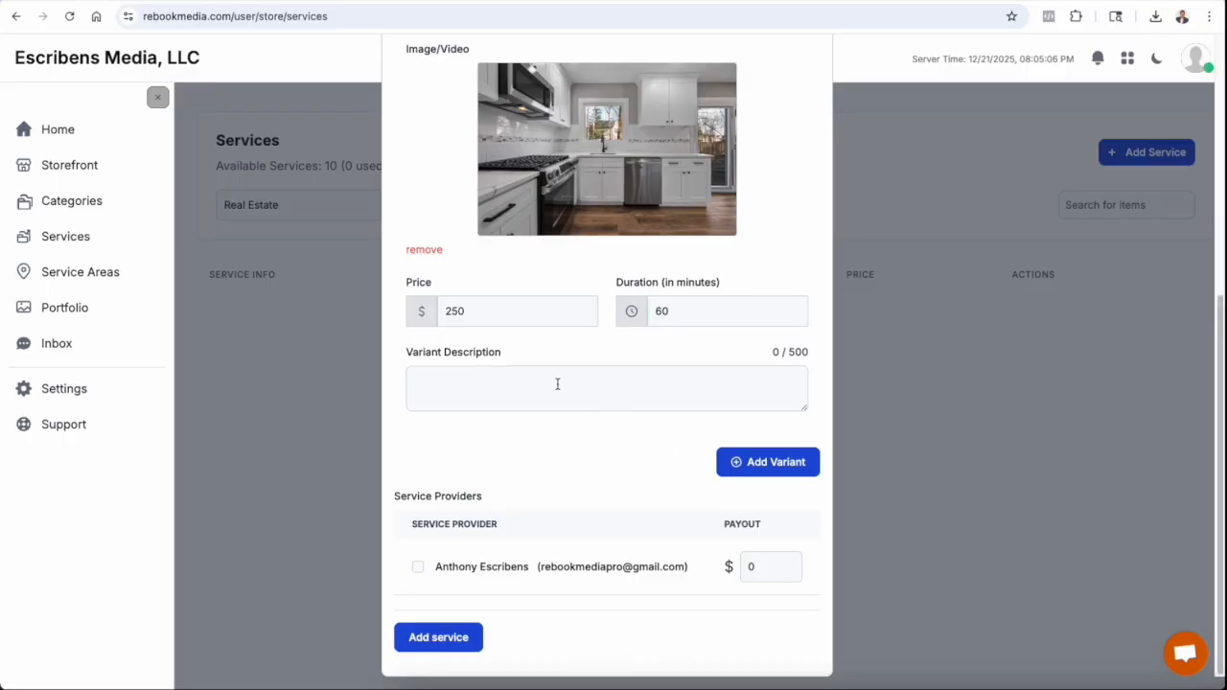
# Describe the variant as up to 30 professionally edited HDR photos with balanced exposure, accurate color correction and straightened verticals, optimized for web and MLS delivery
pyautogui.click(531, 382)
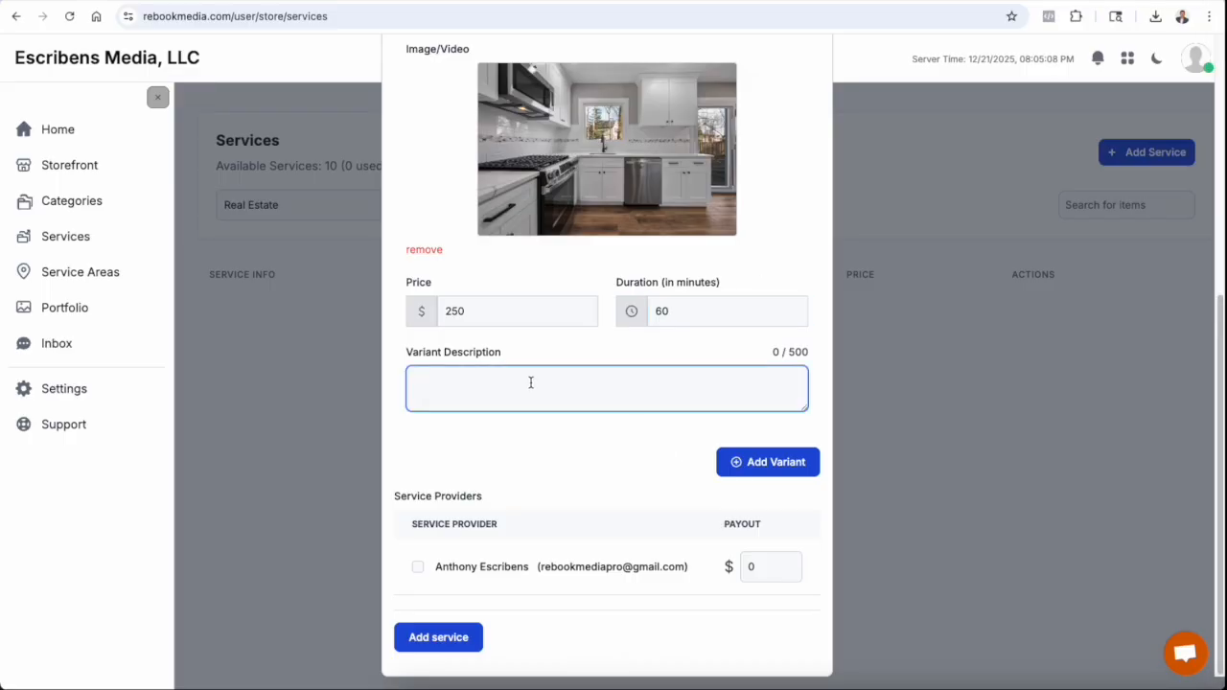
pyautogui.write('...accurate color correction, and straightened verticals. Final photos are optimized for web and MLS delivery, ensuring fast loading, sharp detail, and a polished, professional look across all devices.')
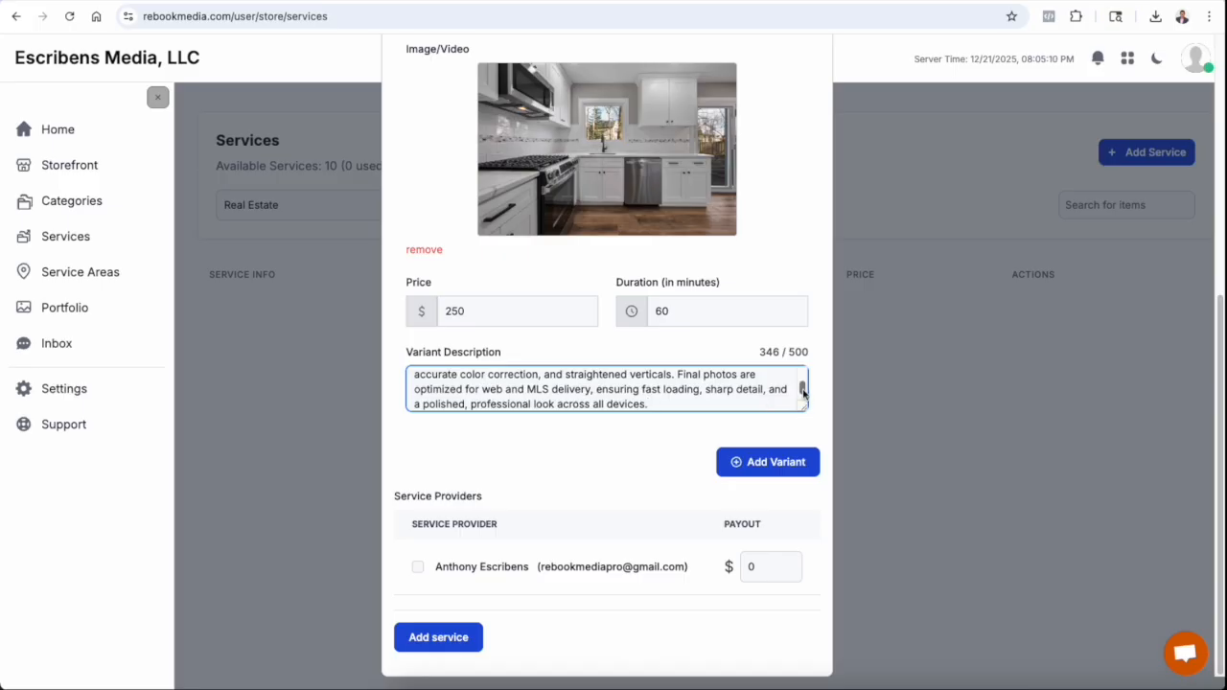
pyautogui.moveTo(805, 407); pyautogui.dragTo(805, 448)
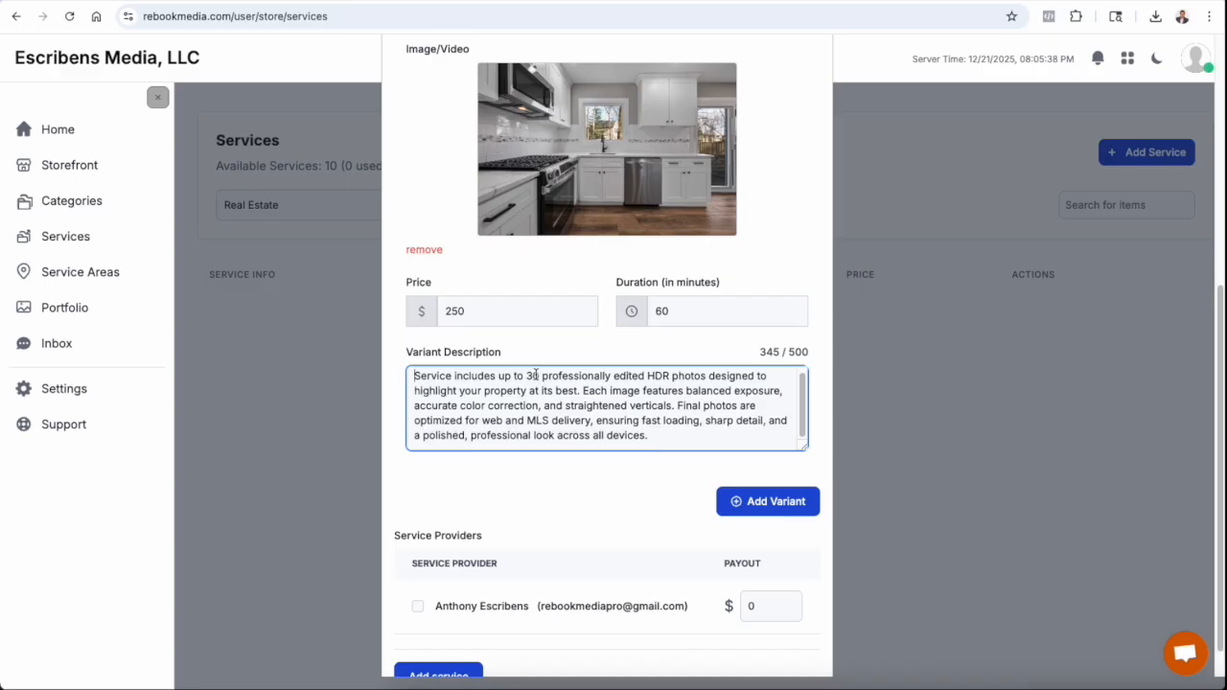
# Add a second pricing variant named "60 Photos" and name the first variant "30 Photos"
pyautogui.click(786, 503)
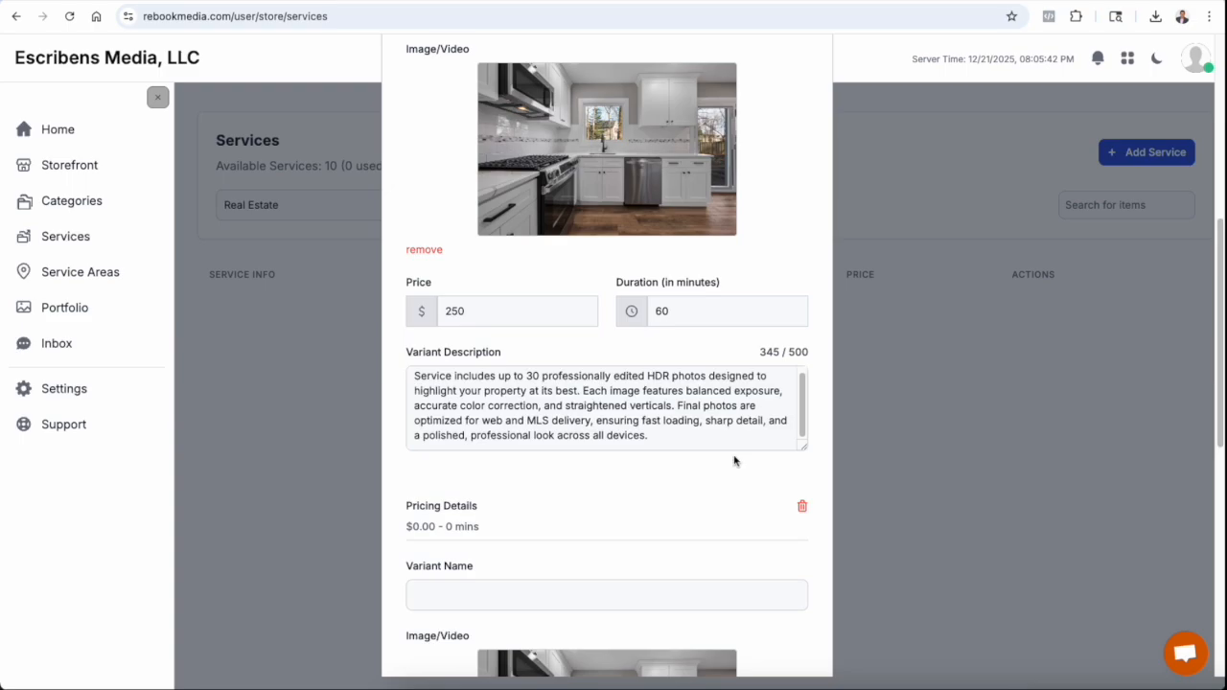
pyautogui.scroll(-1, 702, 487)
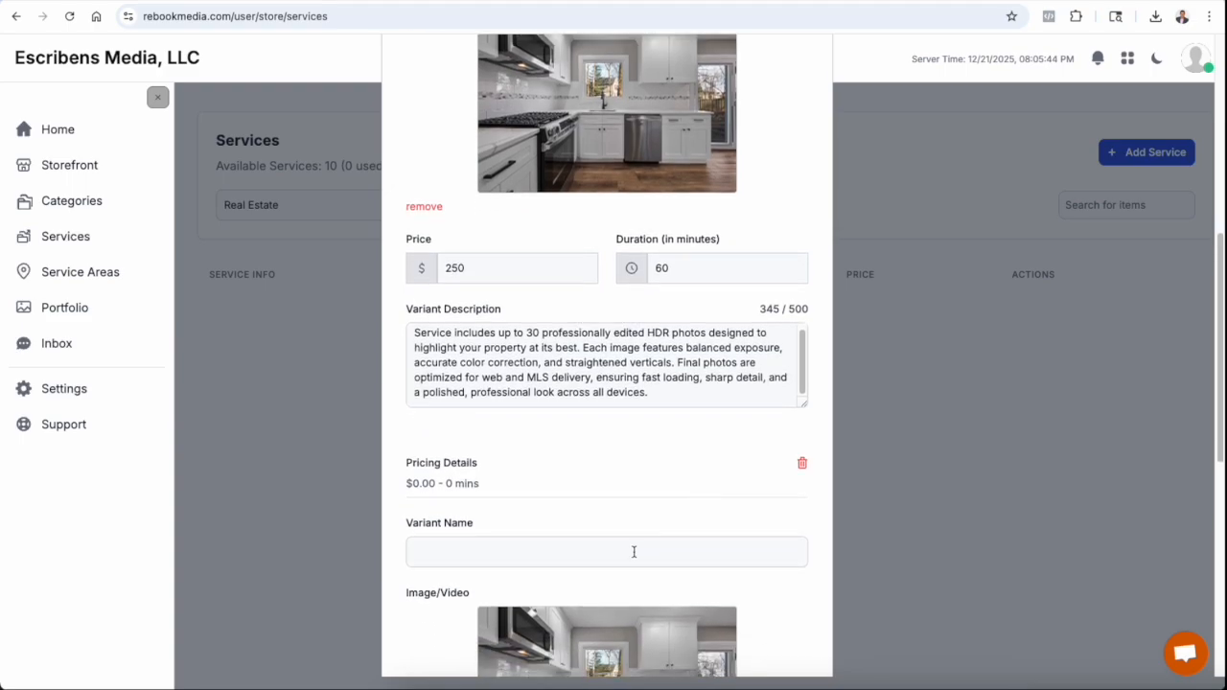
pyautogui.click(630, 552)
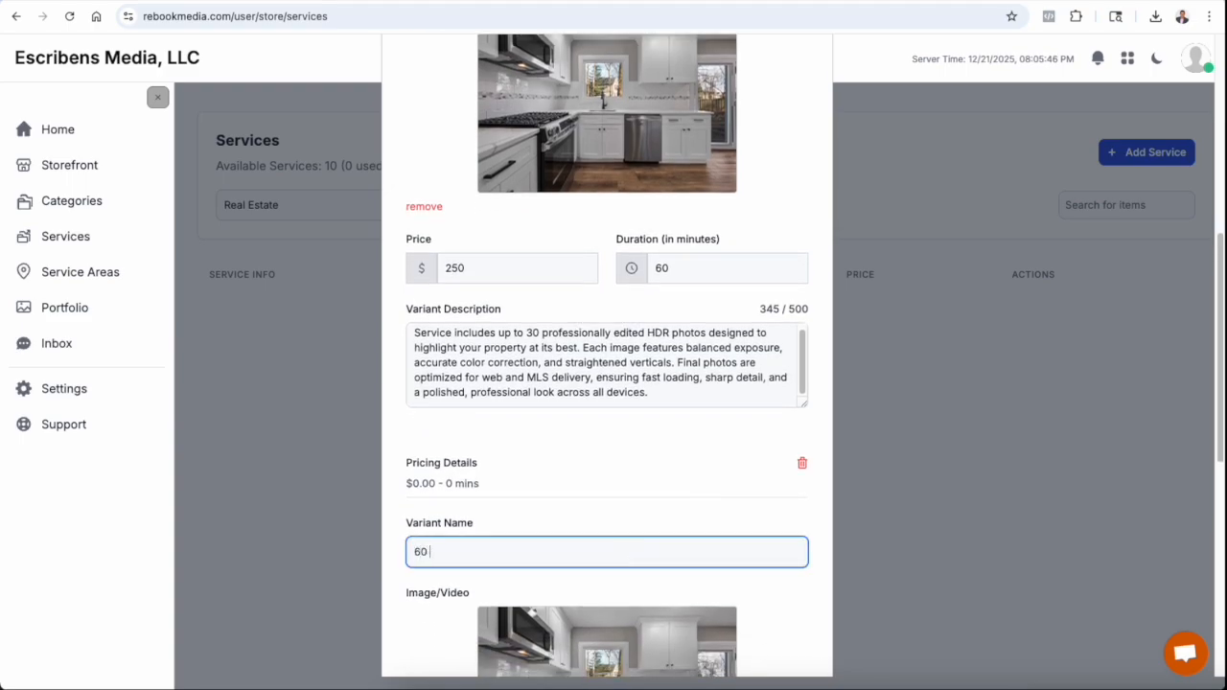
pyautogui.write('60 Photos')
pyautogui.scroll(3, 543, 264)
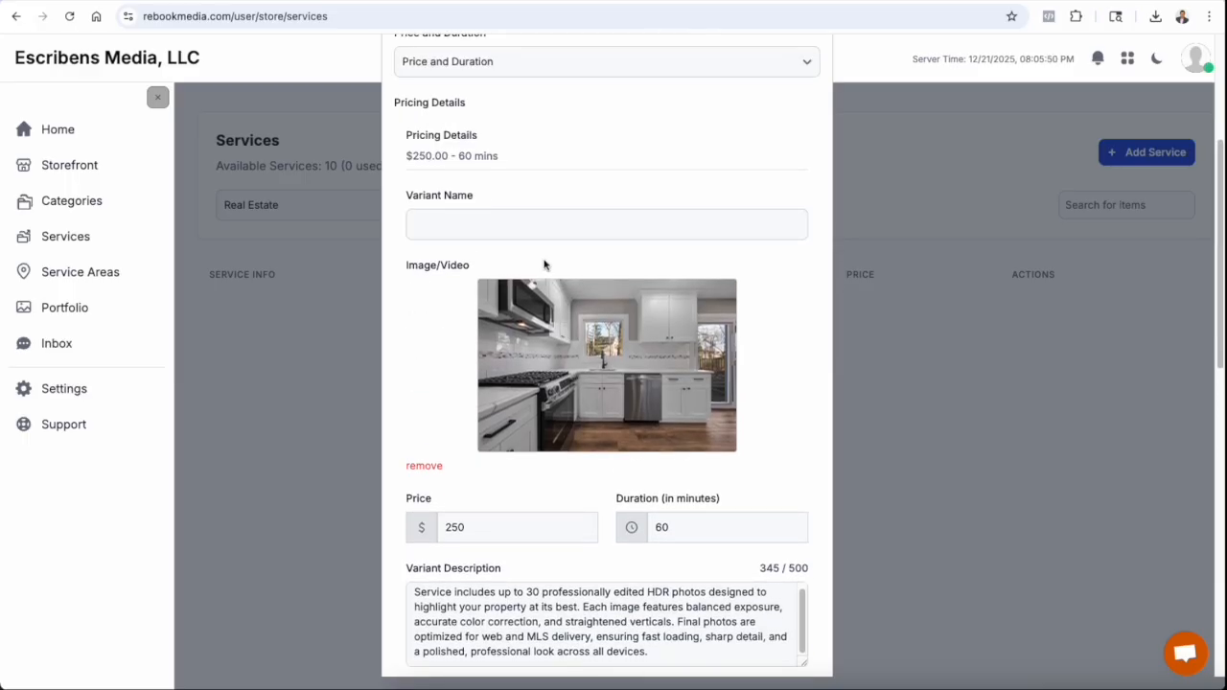
pyautogui.click(536, 228)
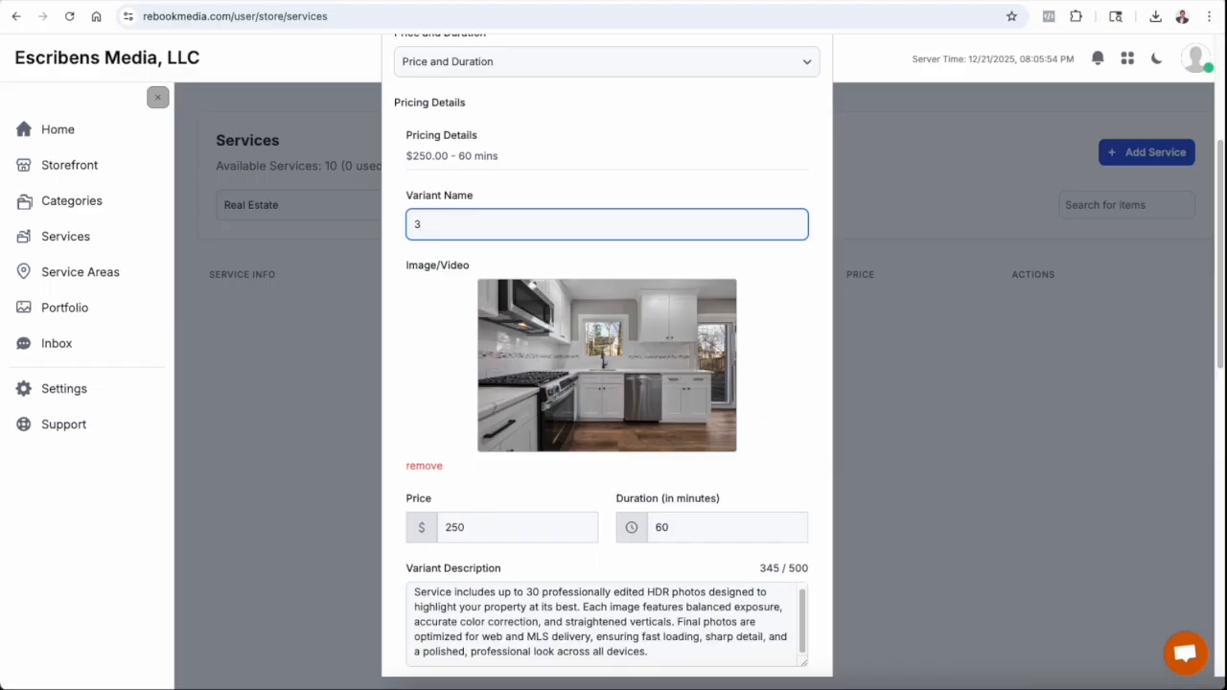
pyautogui.write('30 Photos')
# Change the photo count in the 60 Photos variant's description to "up to 60"
pyautogui.scroll(-8, 564, 383)
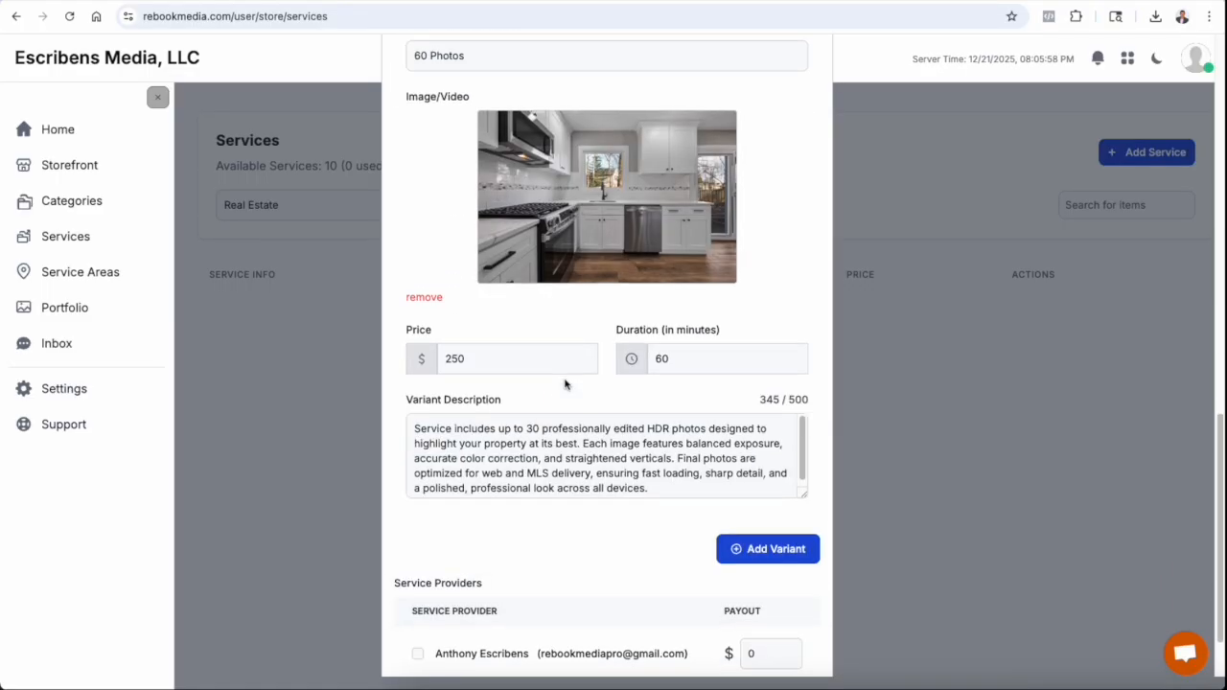
pyautogui.click(531, 427)
pyautogui.press('BackSpace')
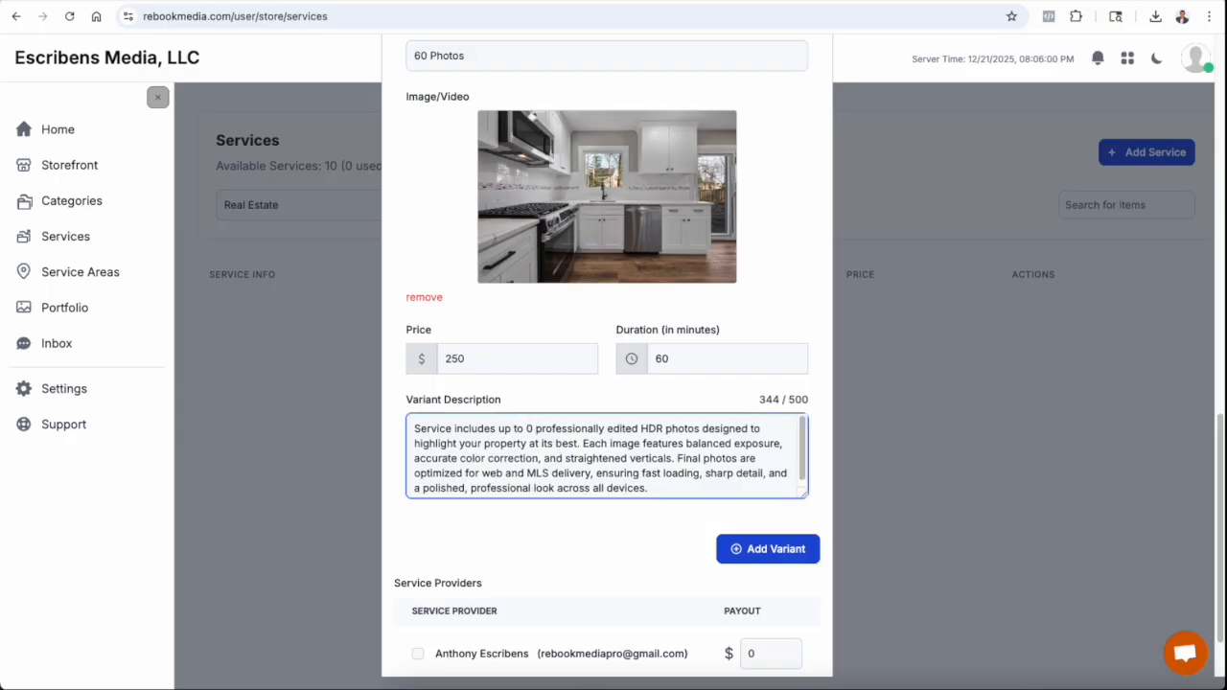
pyautogui.write('6')
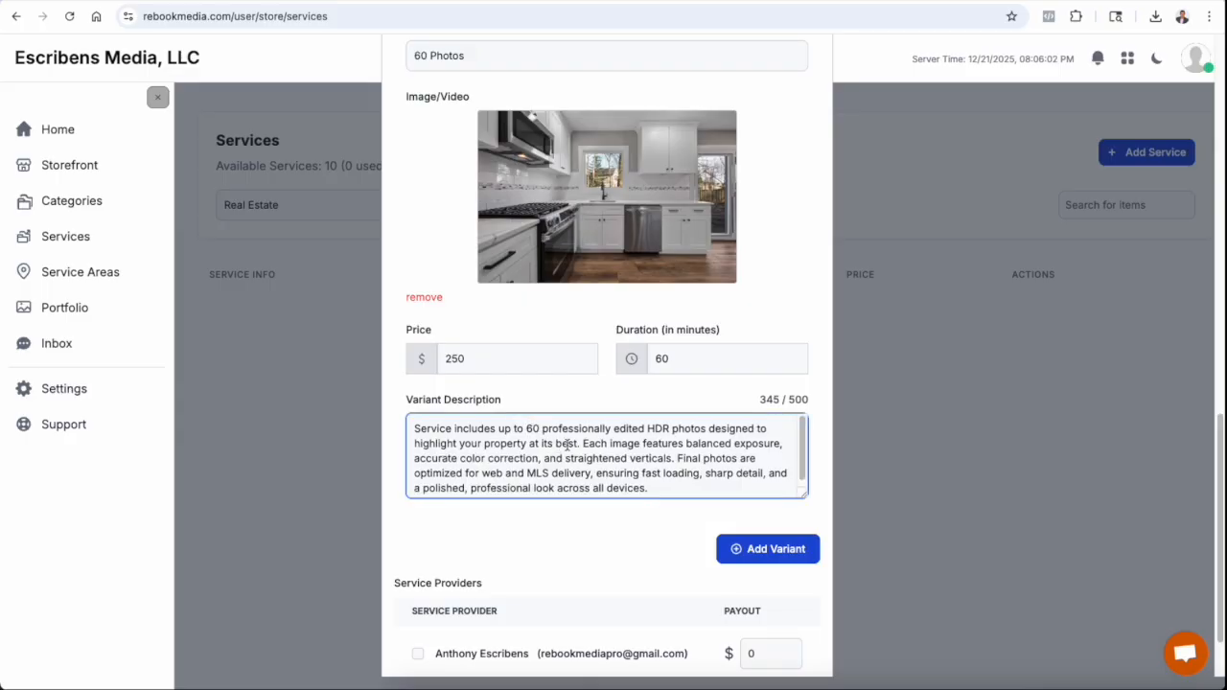
# Assign the listed service provider to the Photography service and save the new service
pyautogui.scroll(-1, 572, 451)
pyautogui.scroll(-1, 655, 548)
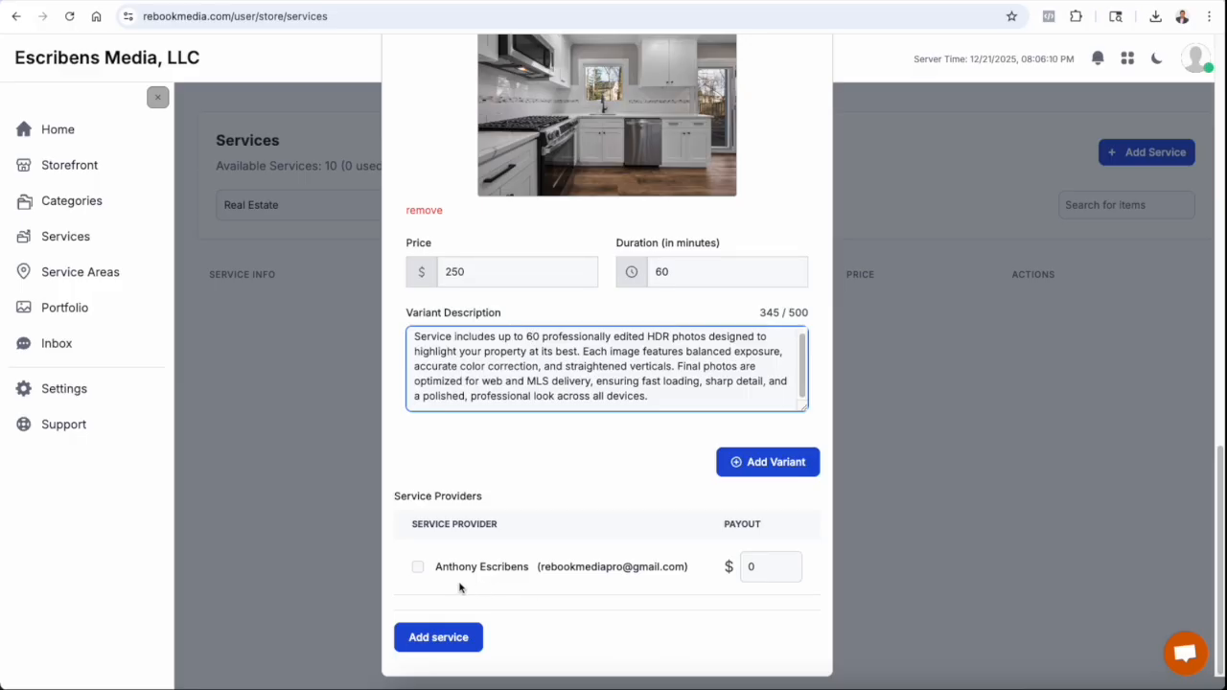
pyautogui.click(419, 569)
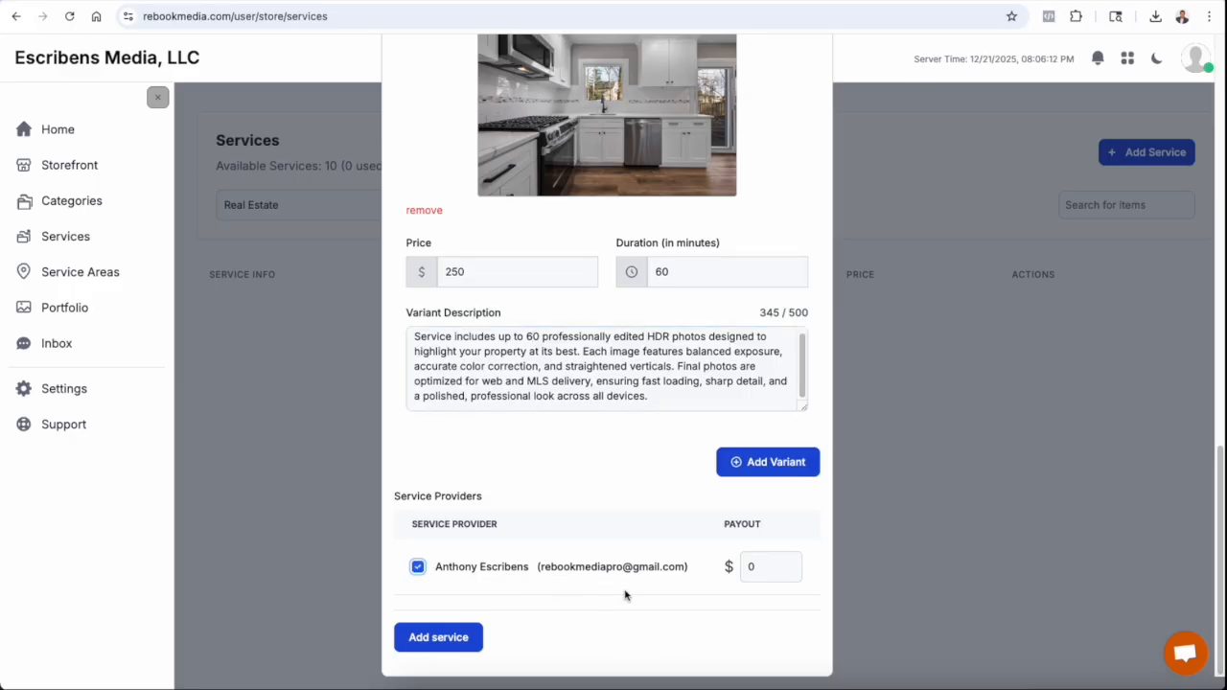
pyautogui.click(456, 640)
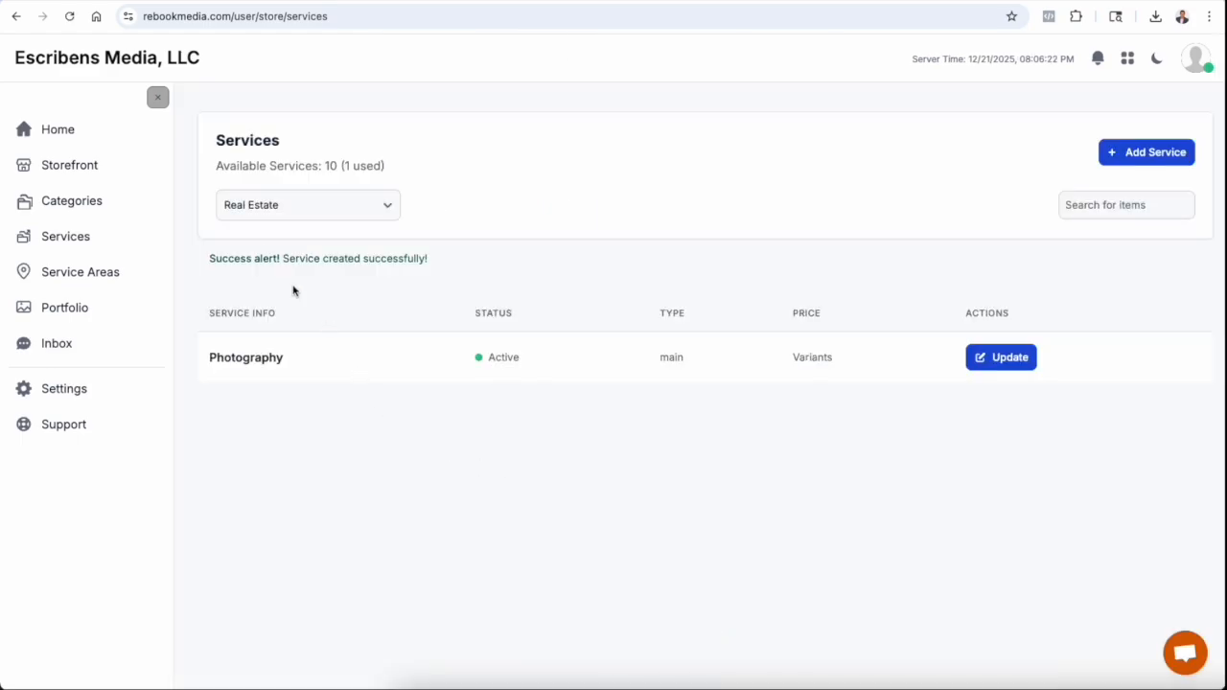
# Open the portfolio from the business listing checklist and upload the interior property photos to the Real Estate section
pyautogui.click(59, 132)
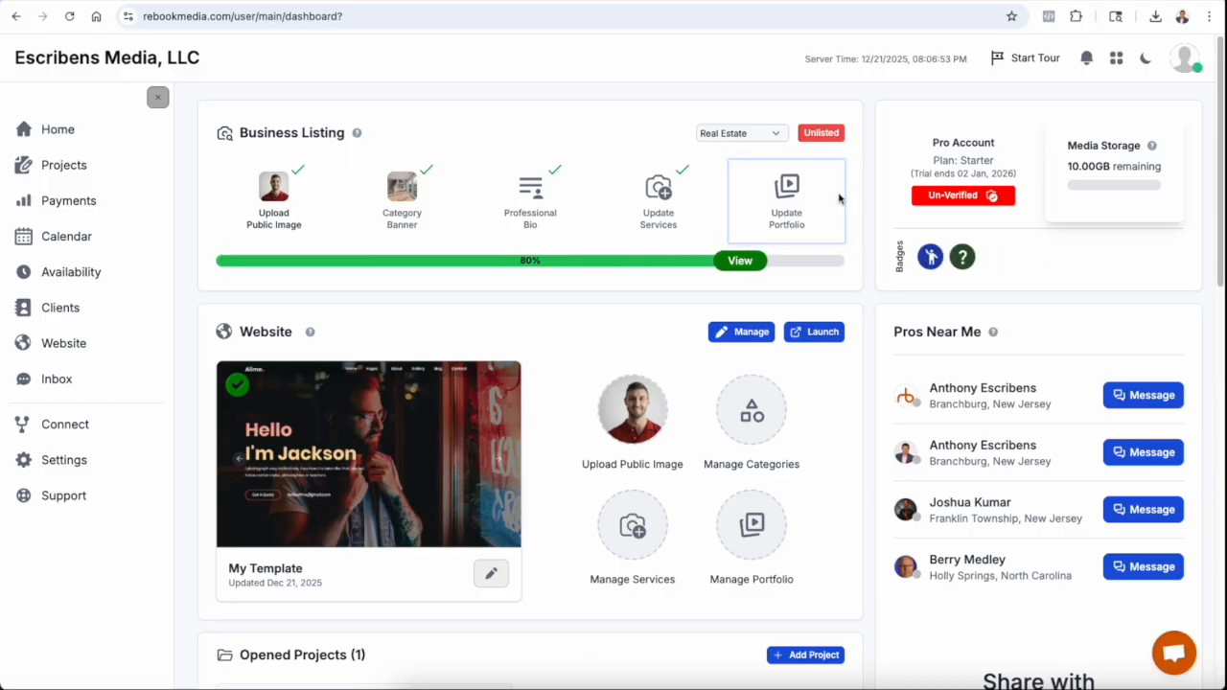
pyautogui.click(788, 202)
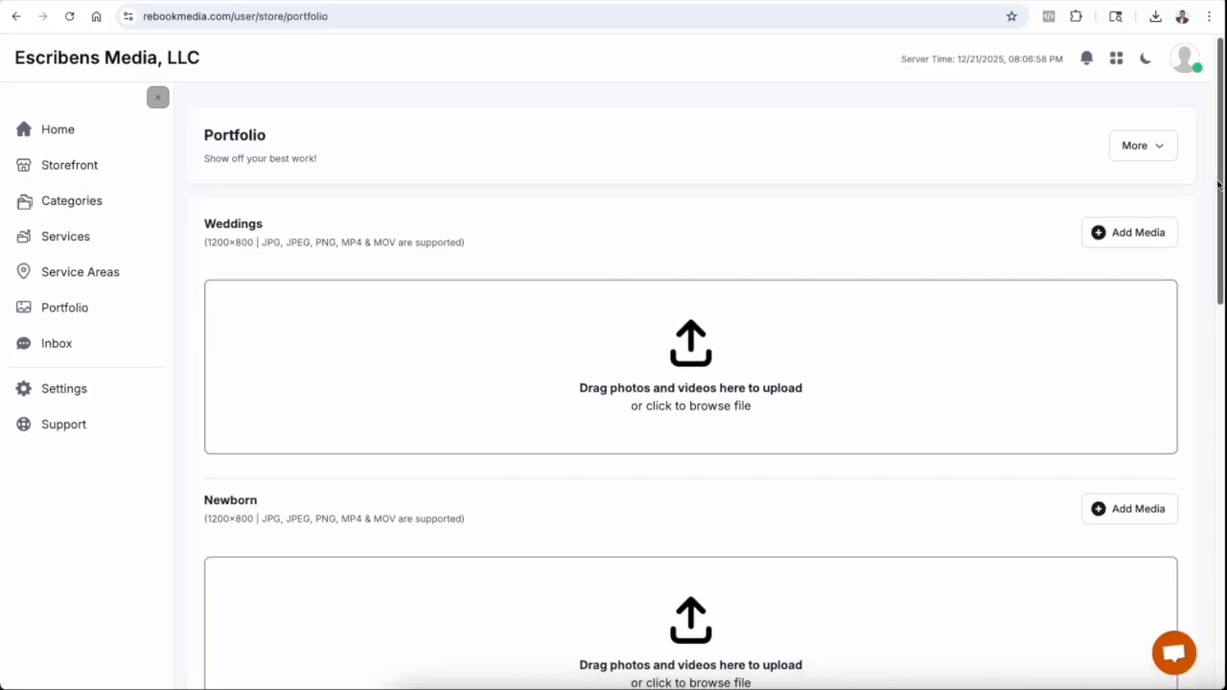
pyautogui.moveTo(1218, 184); pyautogui.dragTo(1216, 562)
pyautogui.moveTo(1226, 355); pyautogui.dragTo(527, 542)
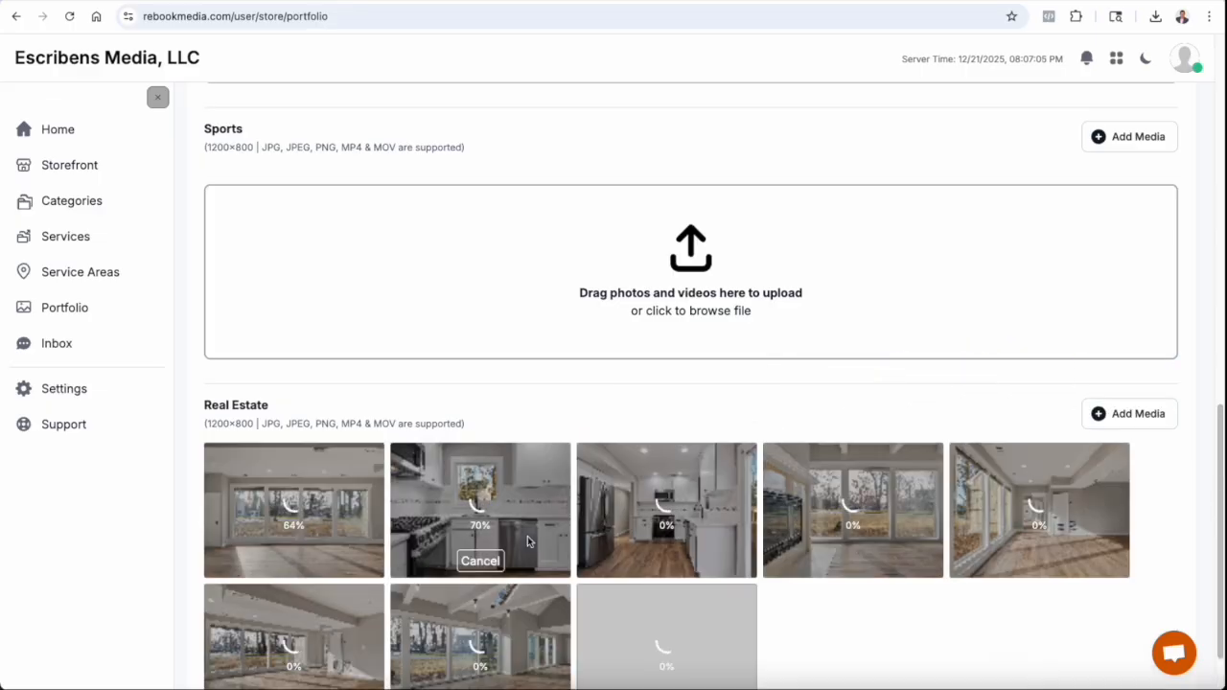
pyautogui.moveTo(1219, 551); pyautogui.dragTo(1219, 583)
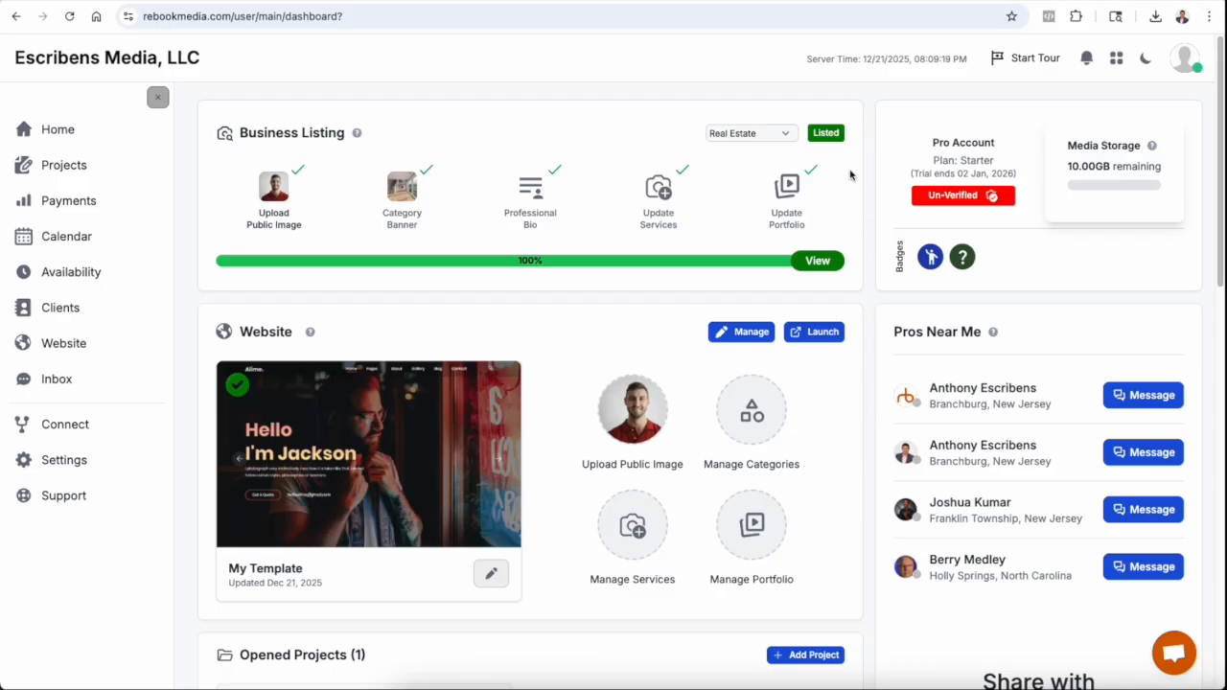
# View the public Real Estate listing and review its portfolio, services, reviews and booking sections
pyautogui.click(822, 263)
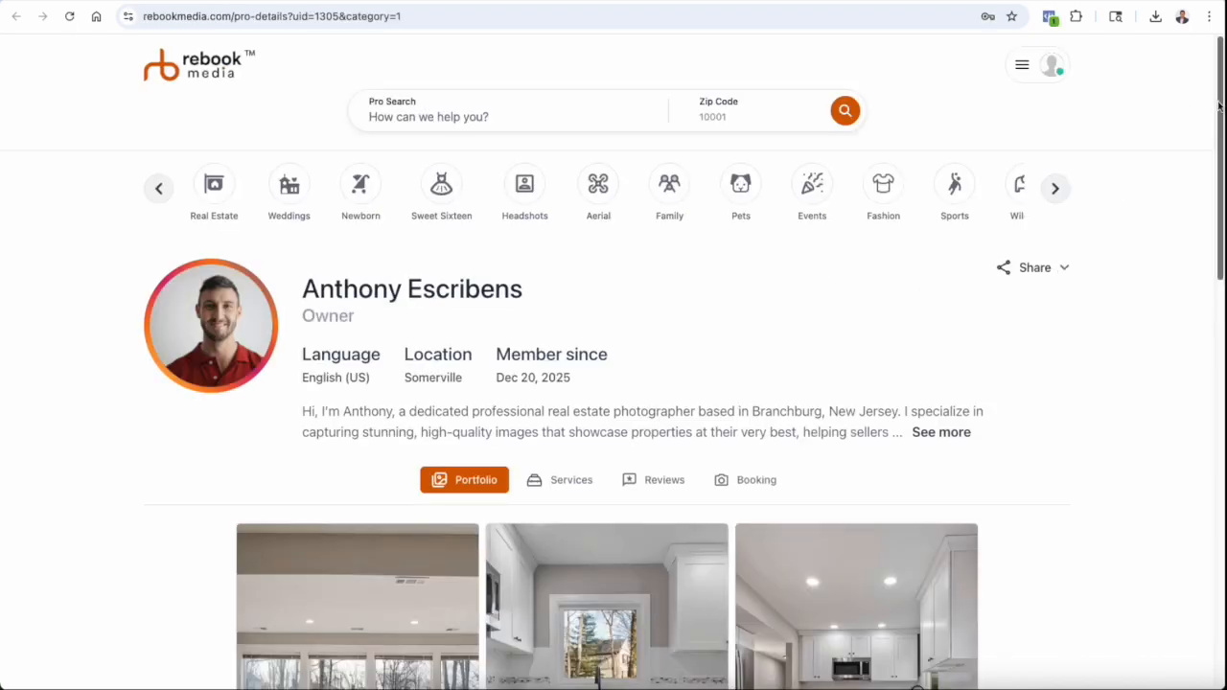
pyautogui.moveTo(1215, 106); pyautogui.dragTo(1148, 137)
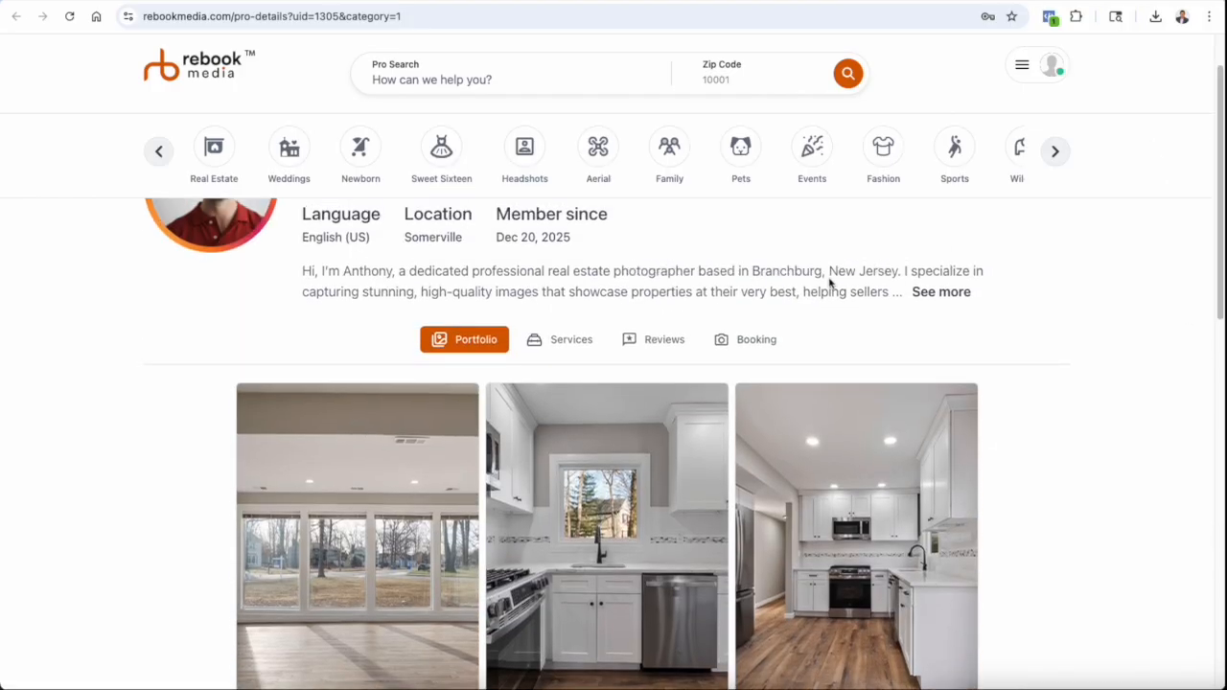
pyautogui.click(566, 337)
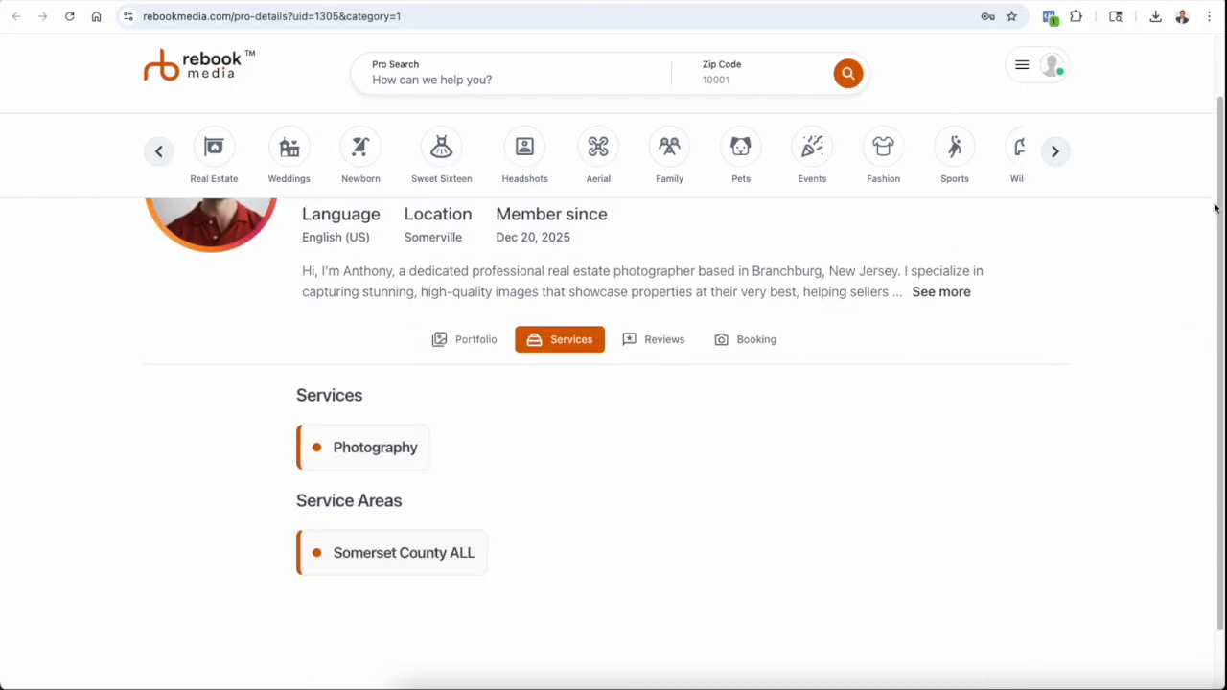
pyautogui.moveTo(1216, 208); pyautogui.dragTo(1207, 236)
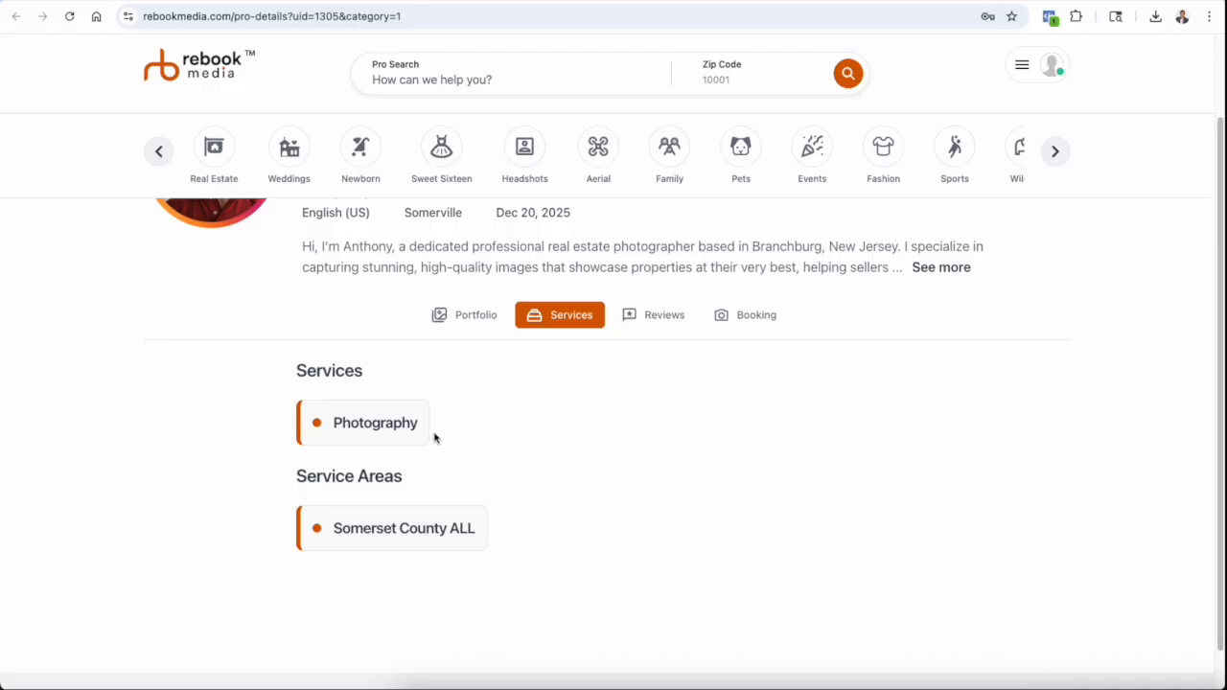
pyautogui.click(668, 319)
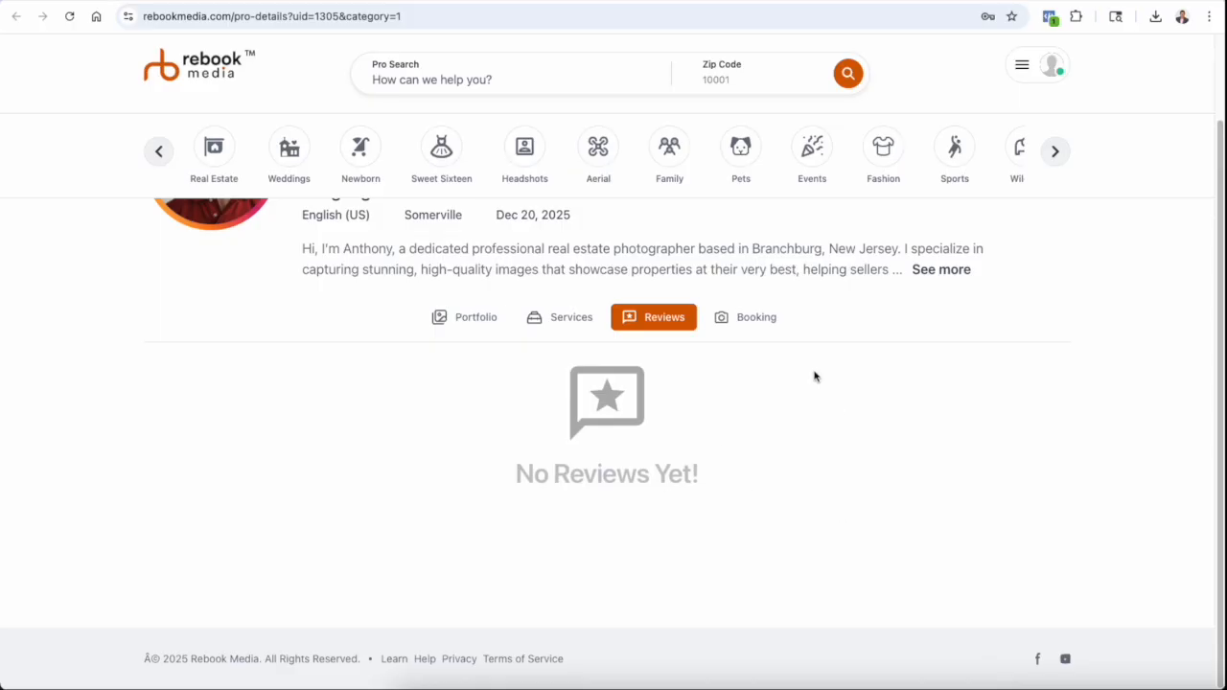
pyautogui.click(757, 320)
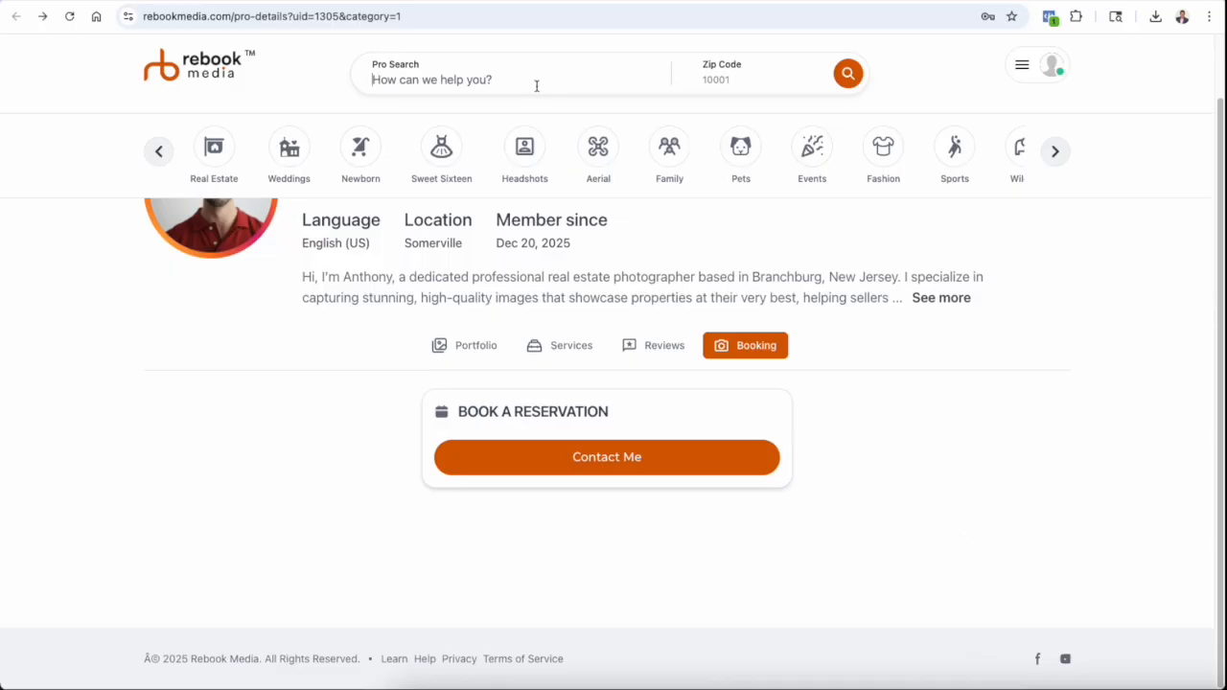
# Search for "Looking for a real estate photographer" in North Branch, NJ 08876 and look through the results for the new listing
pyautogui.write('real estate')
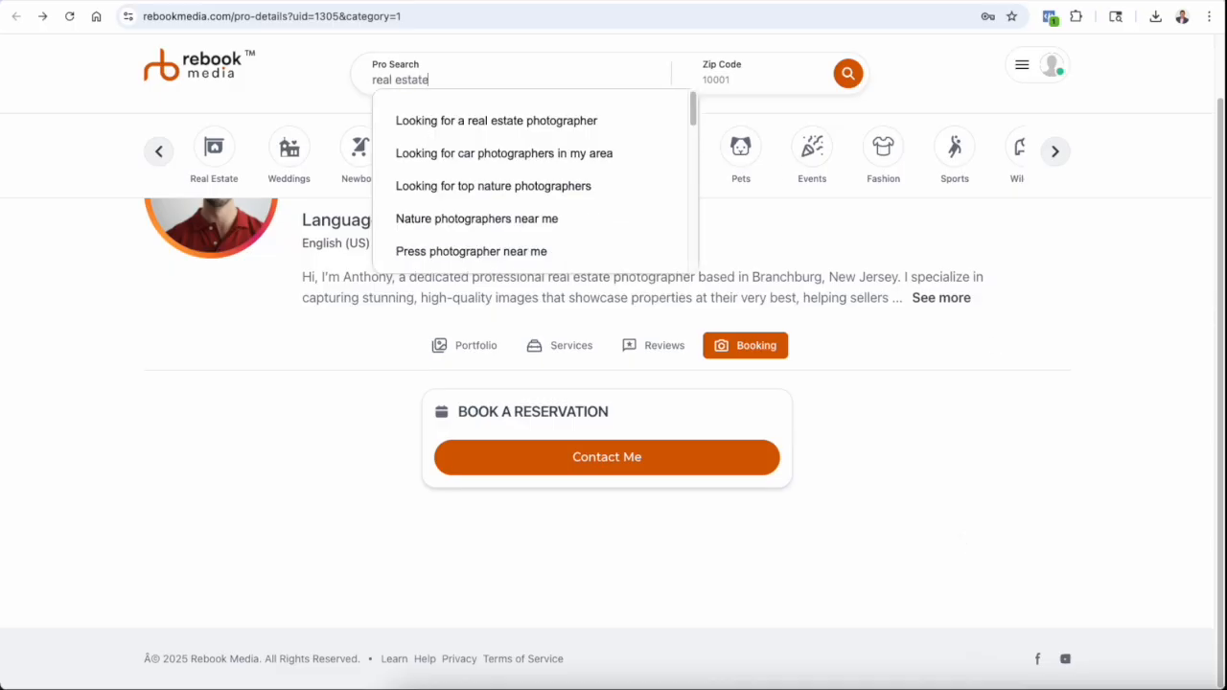
pyautogui.click(598, 94)
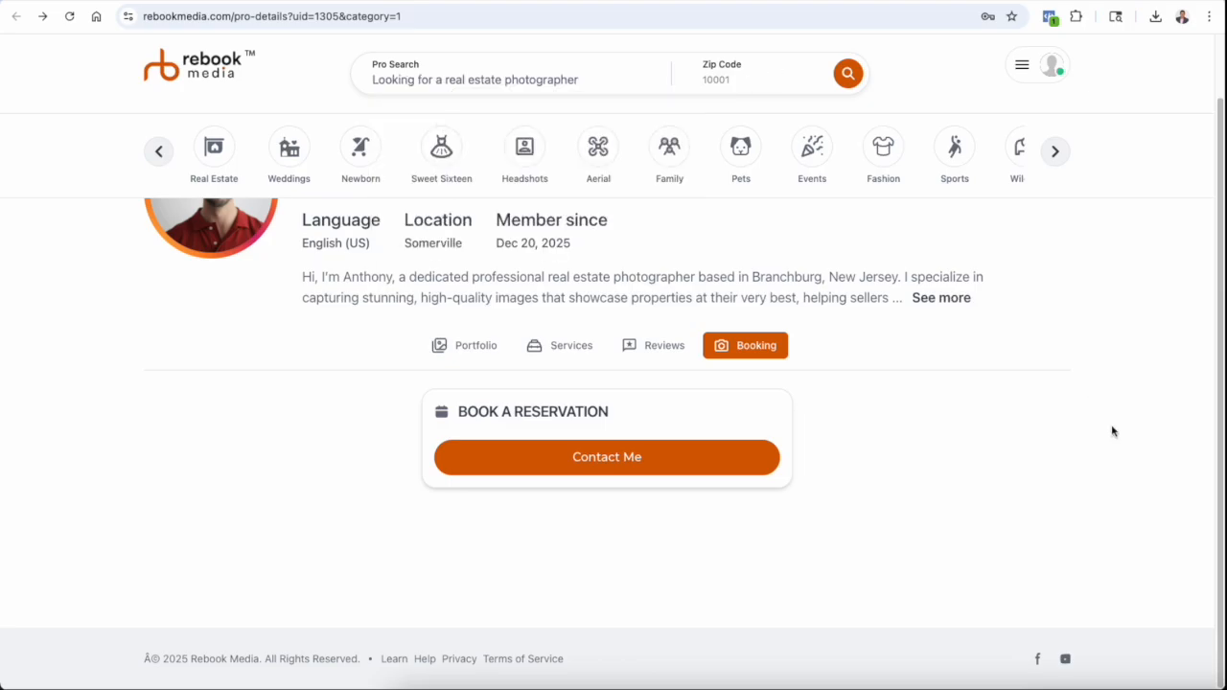
pyautogui.press('Tab')
pyautogui.write('08876')
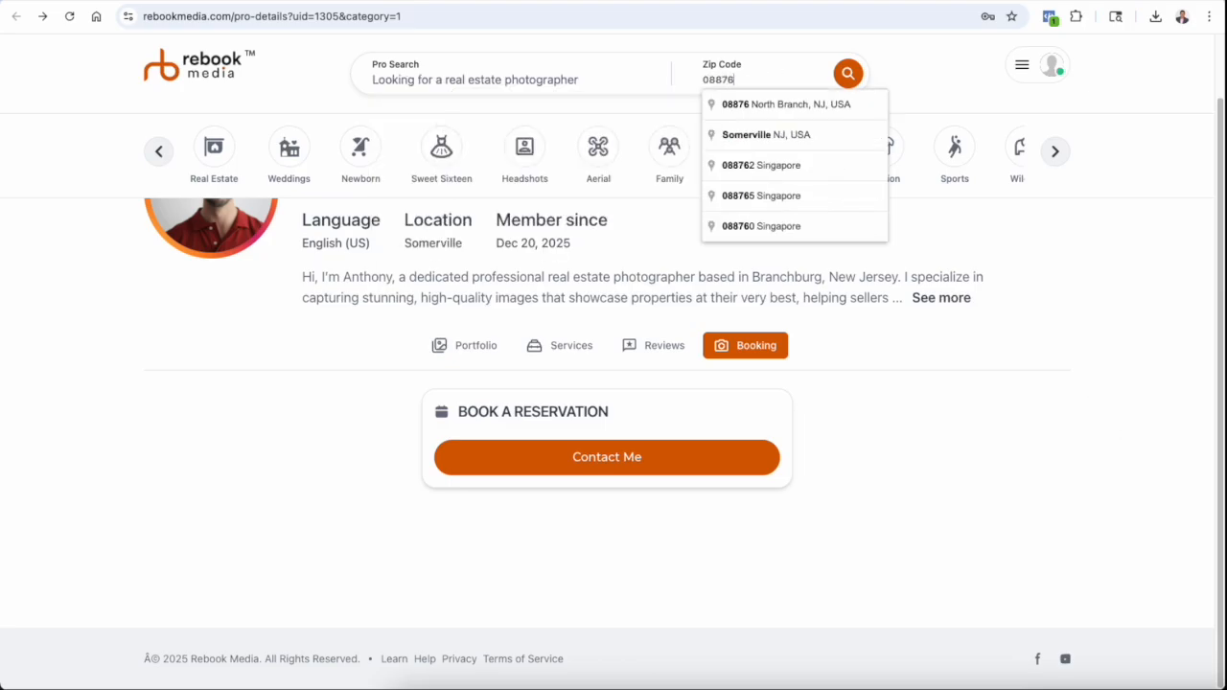
pyautogui.click(799, 111)
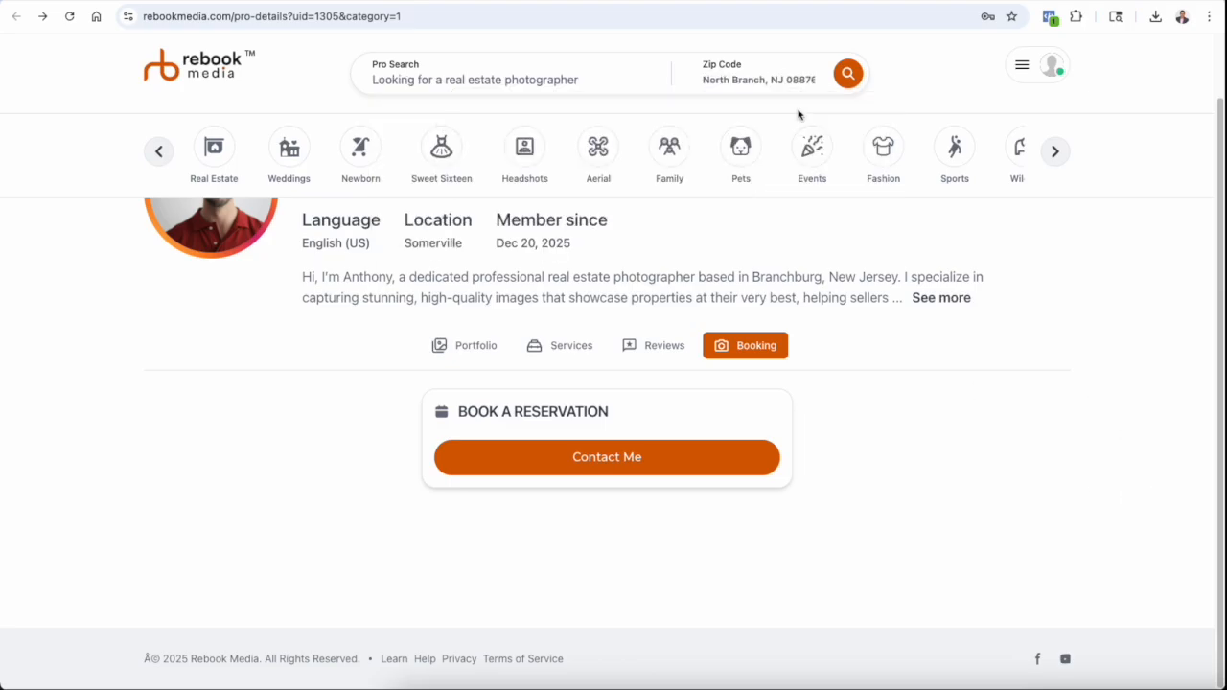
pyautogui.click(844, 83)
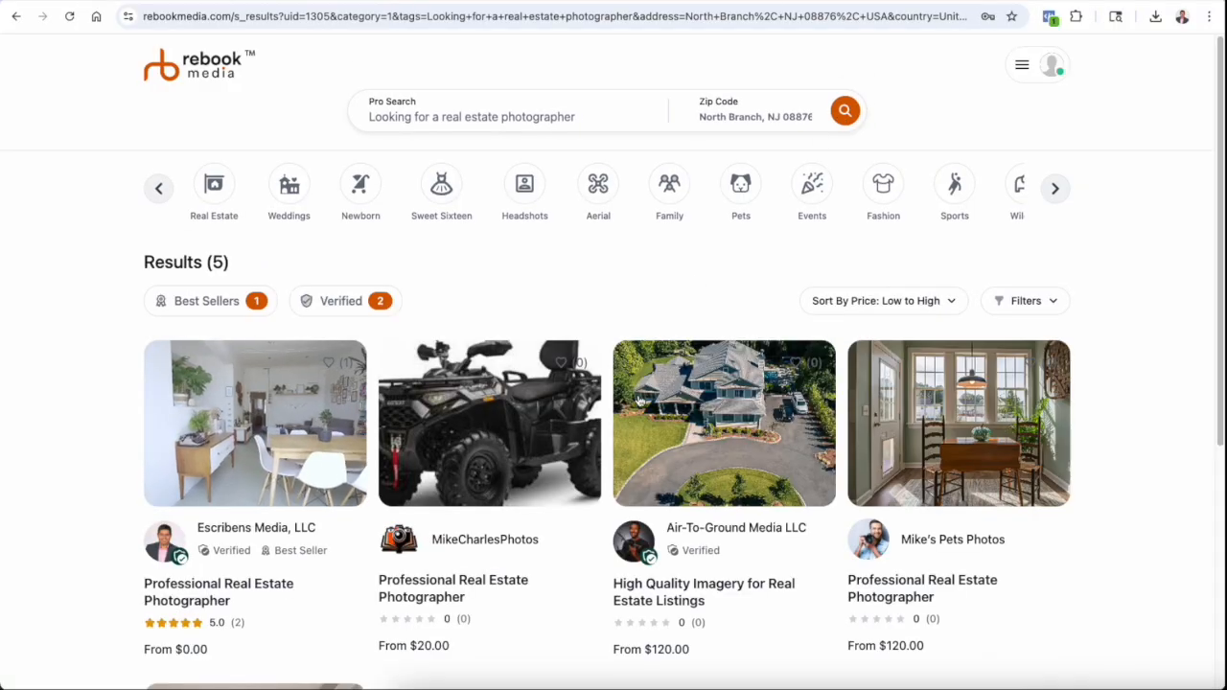
pyautogui.scroll(-2, 674, 483)
pyautogui.scroll(-4, 674, 482)
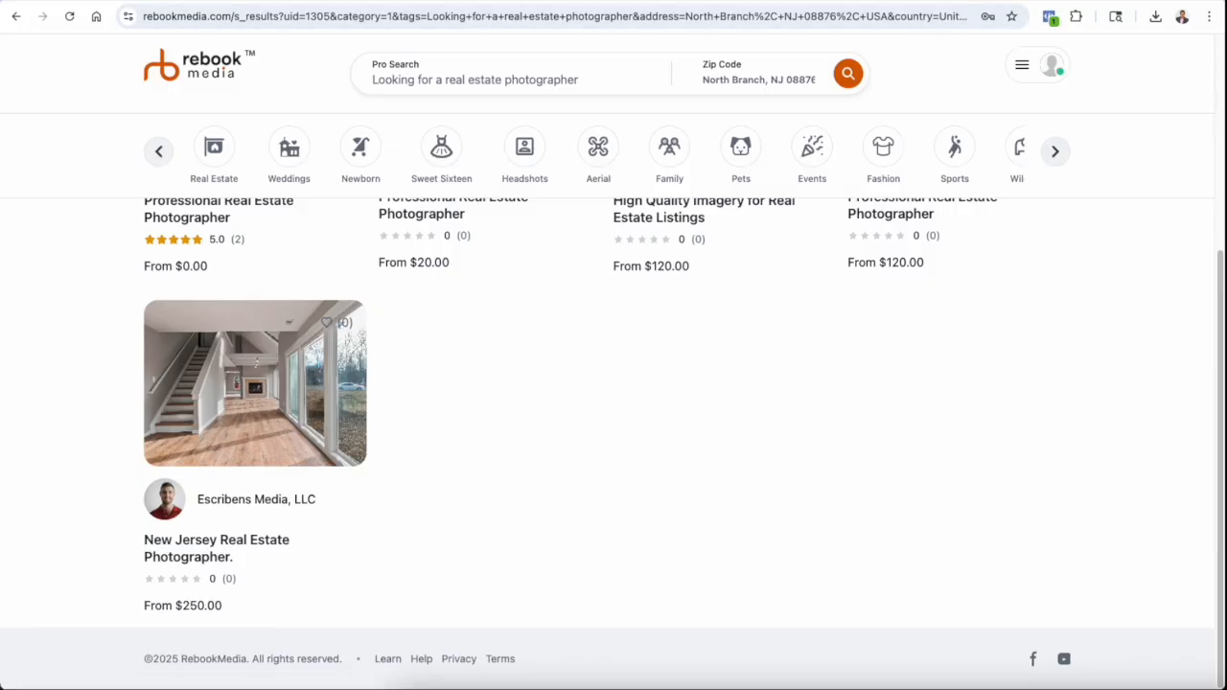
# Return to the dashboard and switch the business listing category to Newborn
pyautogui.click(187, 1)
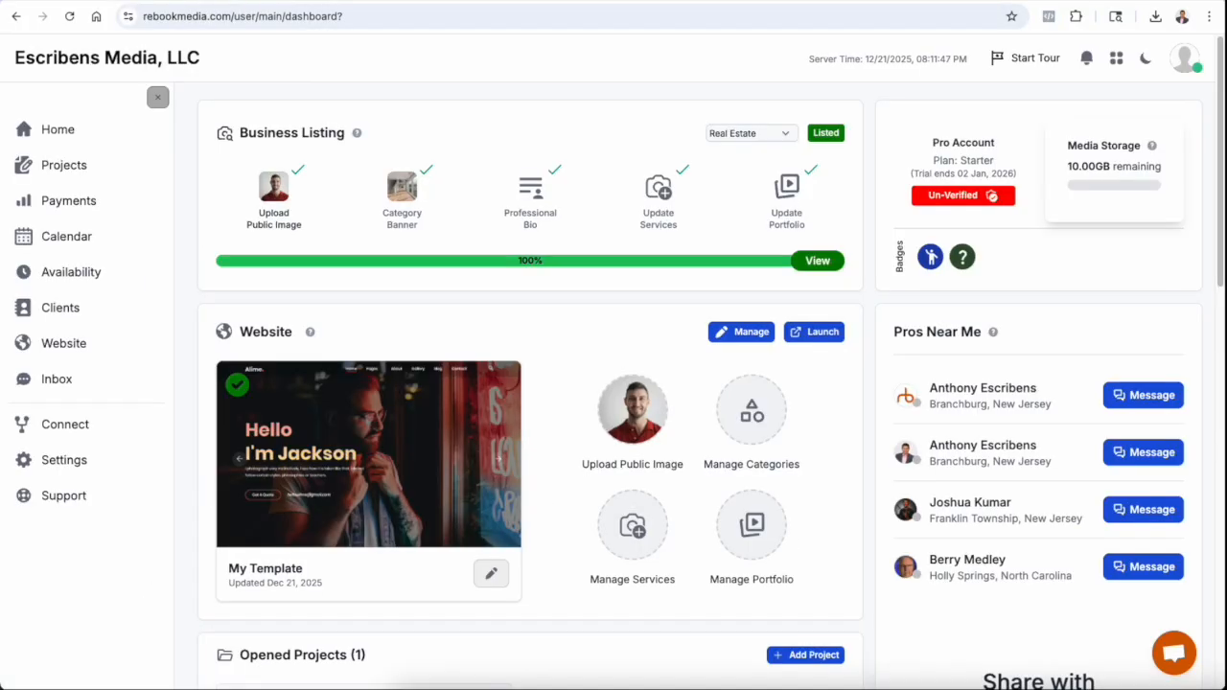
pyautogui.click(784, 137)
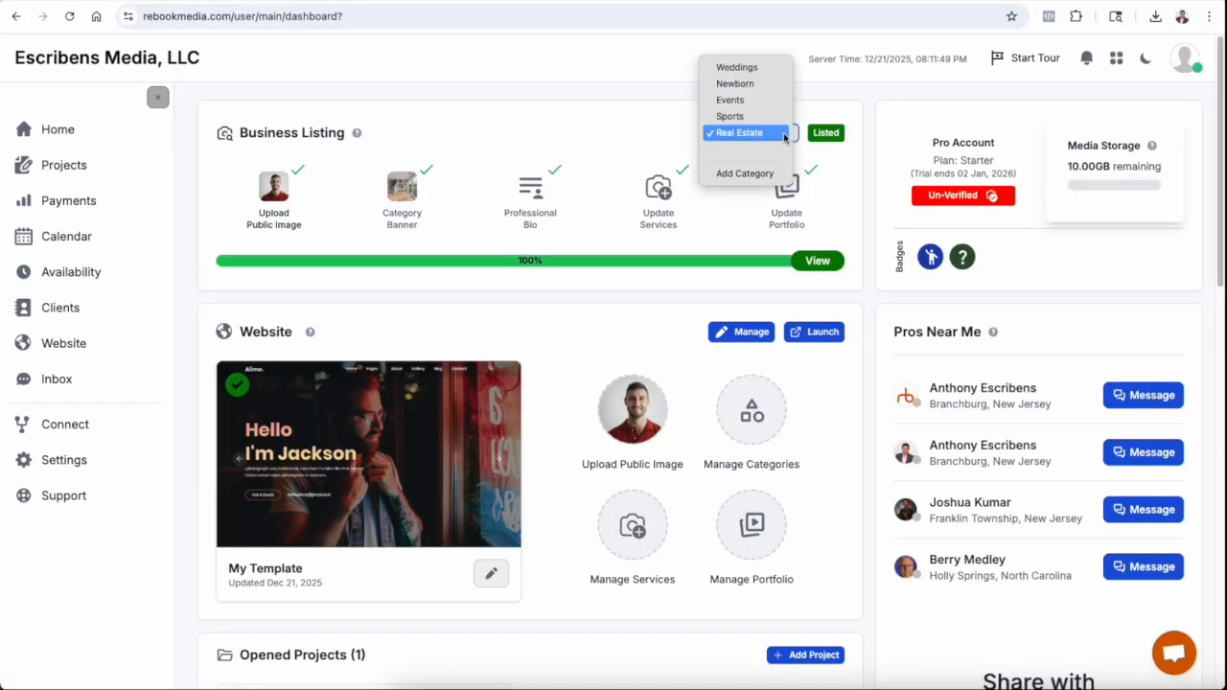
pyautogui.click(781, 83)
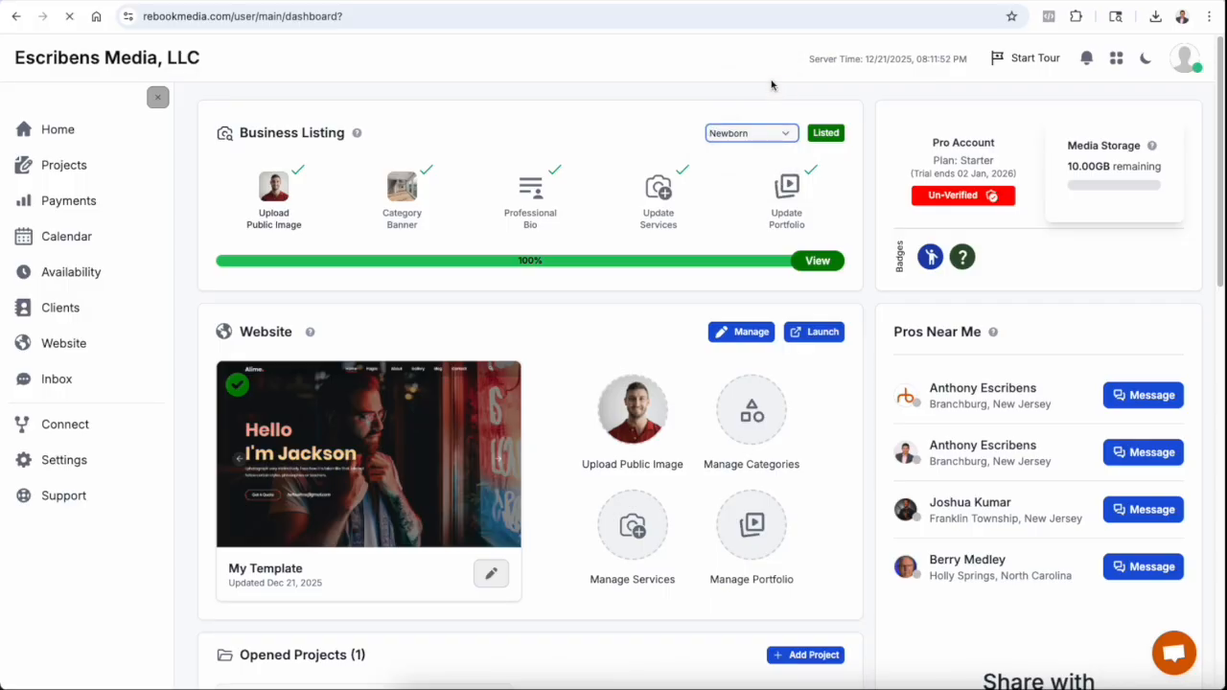